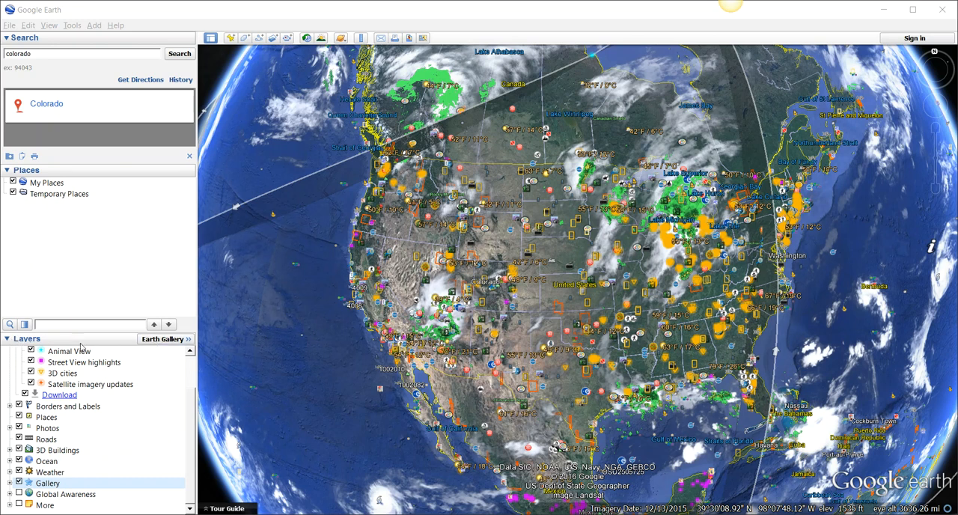
- Turn off every layer at once through the Primary Database entry
left_click(8, 339)
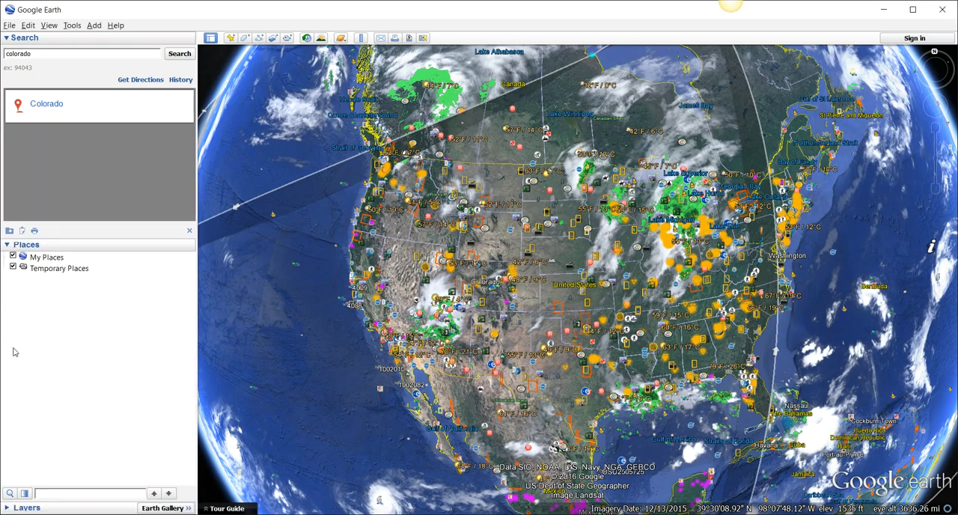
left_click(8, 507)
scroll(84, 425, "up", 2)
scroll(89, 426, "down", 1)
scroll(94, 431, "up", 1)
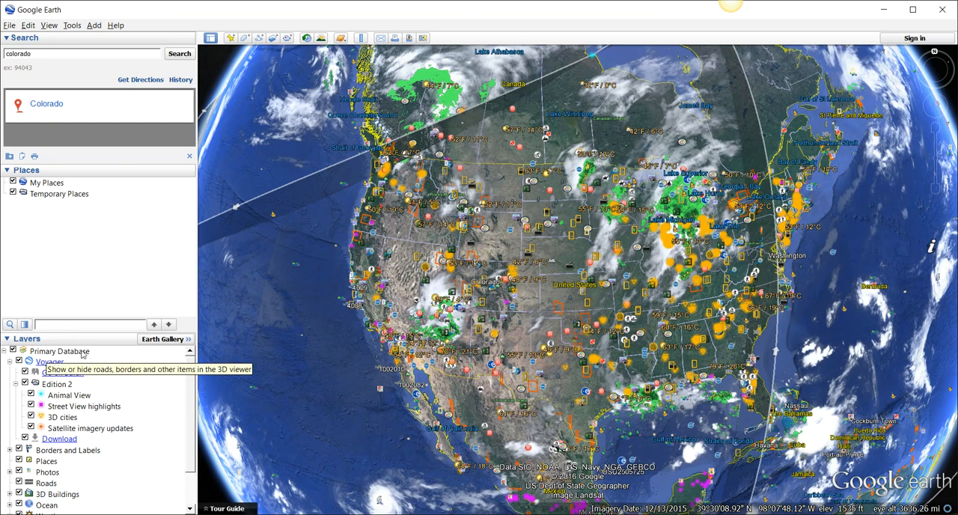
left_click(13, 350)
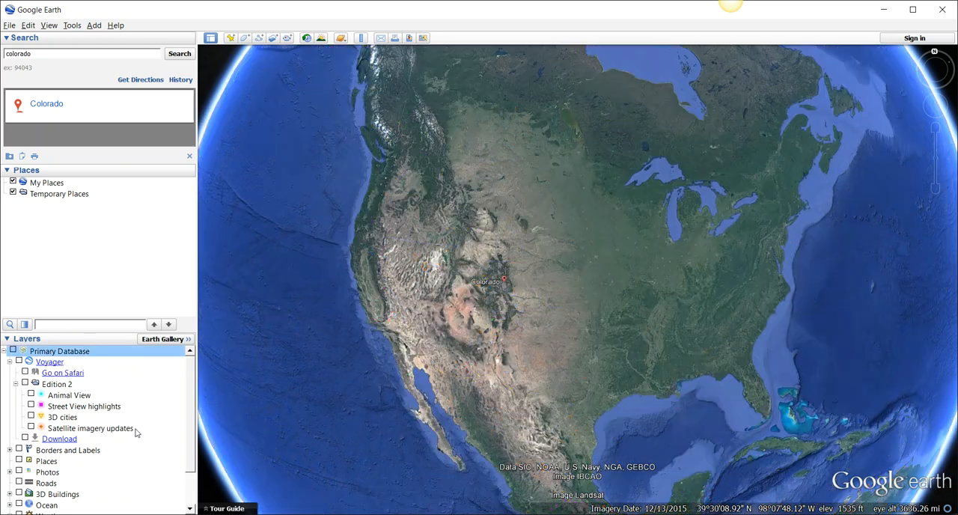
- Turn on the Borders and Labels, Roads and 3D Buildings layers and collapse the layer list
scroll(136, 431, "down", 2)
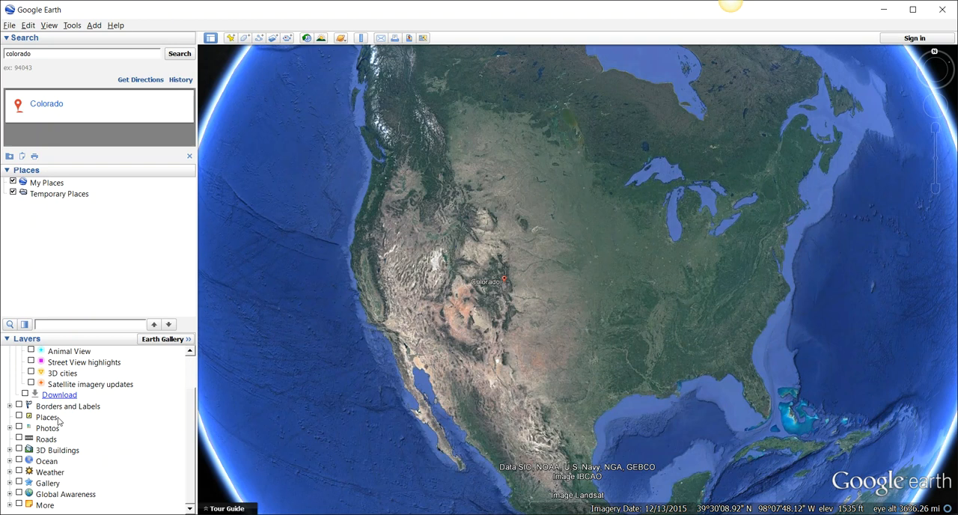
left_click(18, 406)
left_click(19, 438)
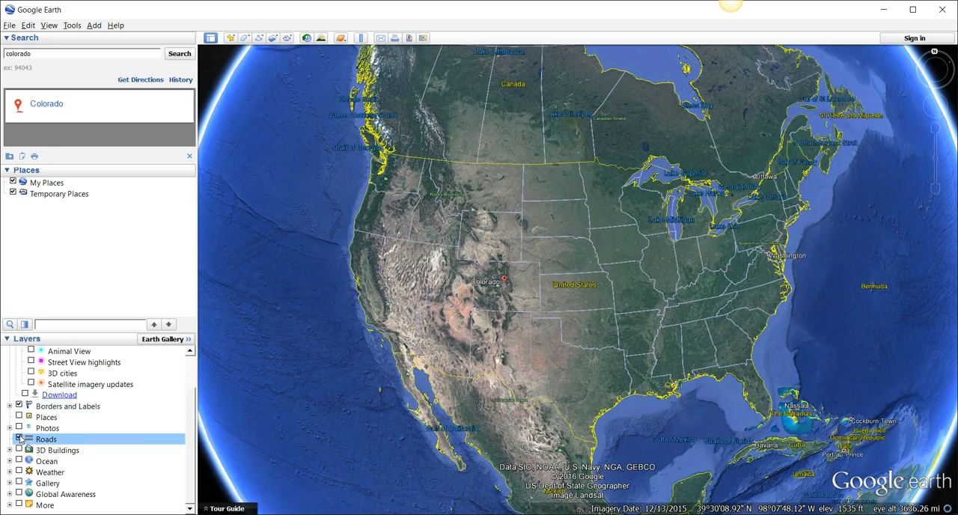
left_click(18, 450)
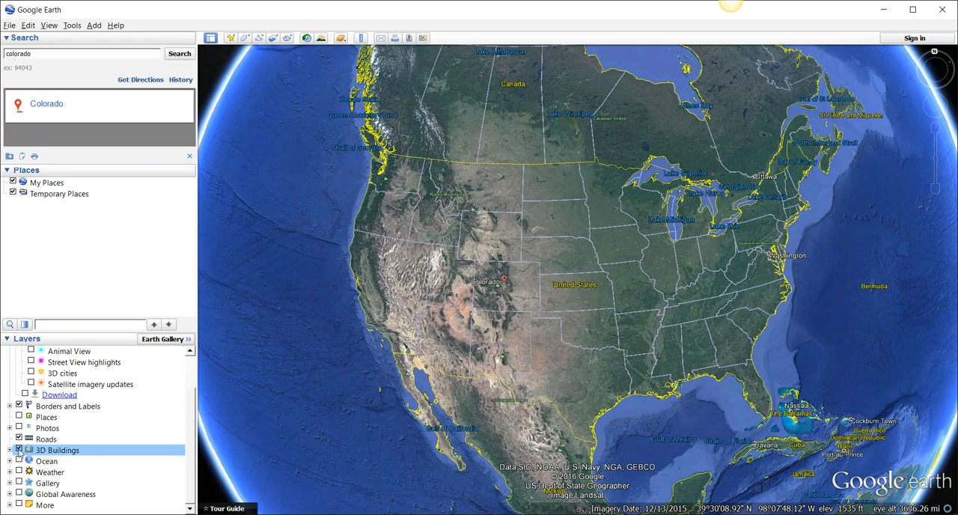
scroll(765, 305, "up", 3)
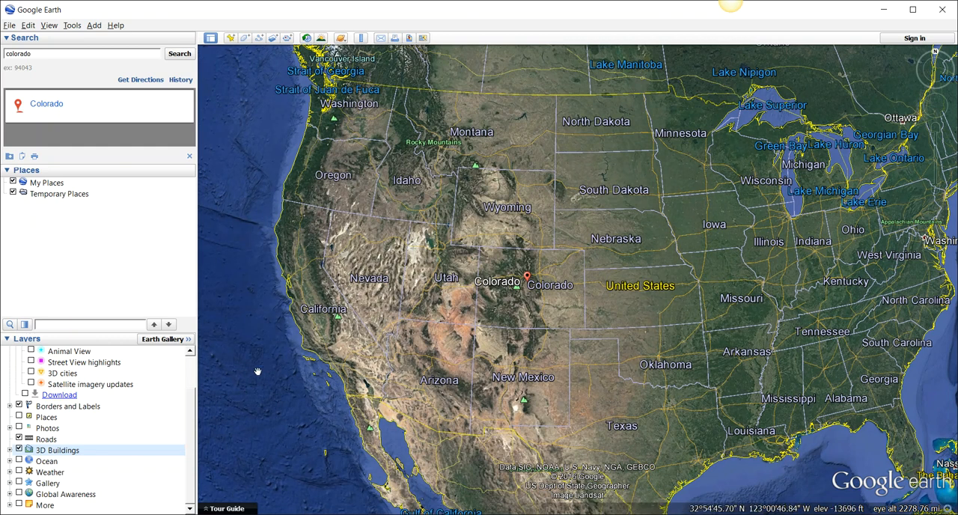
scroll(689, 331, "down", 2)
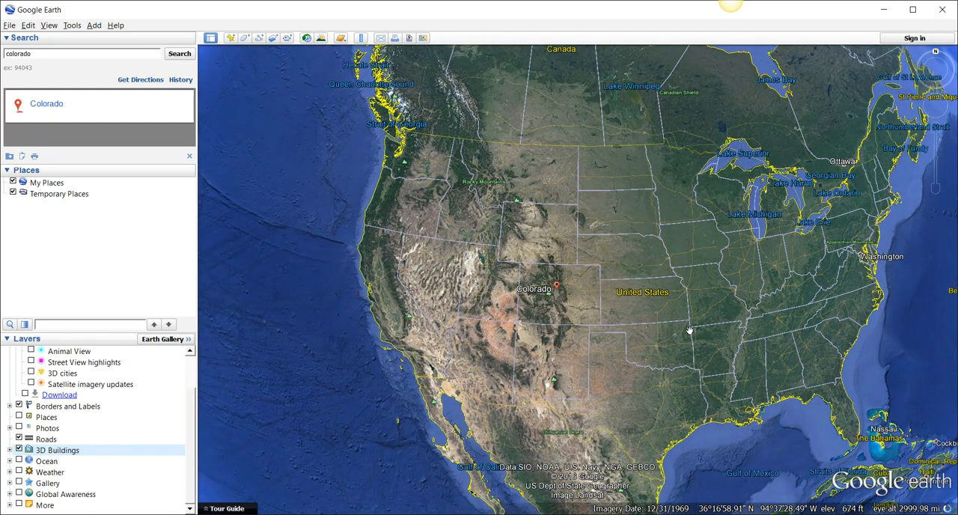
scroll(689, 331, "up", 2)
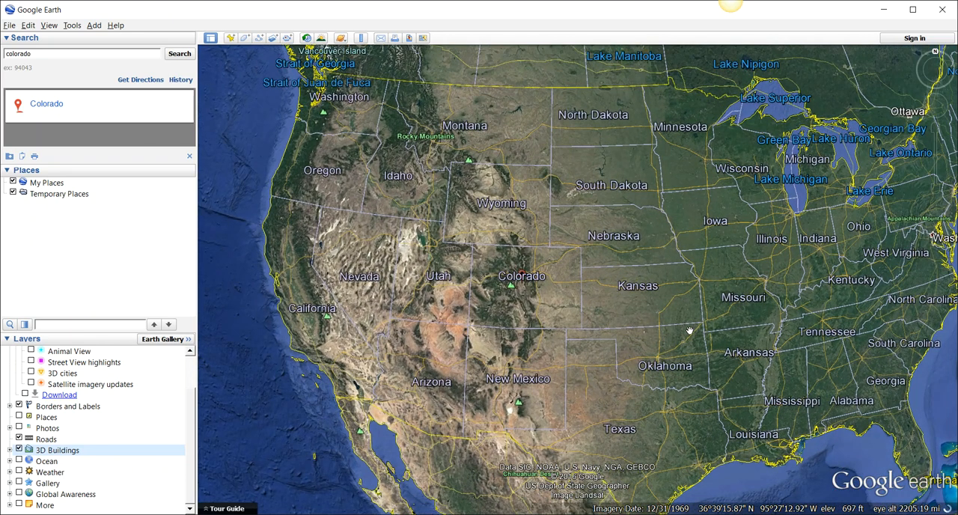
scroll(689, 331, "down", 2)
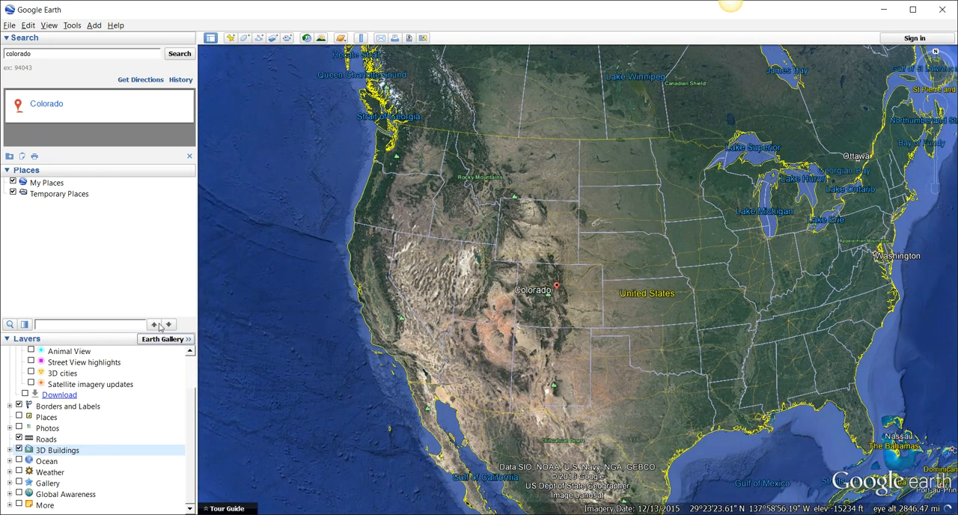
left_click(7, 339)
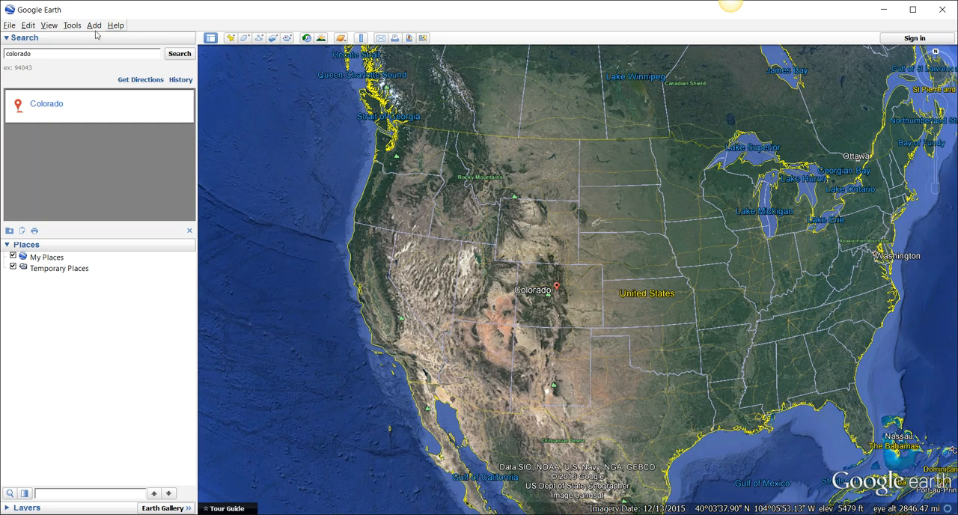
- Search for "colorado springs" and fly to that location
double_click(55, 53)
left_click(51, 53)
key("ctrl+a")
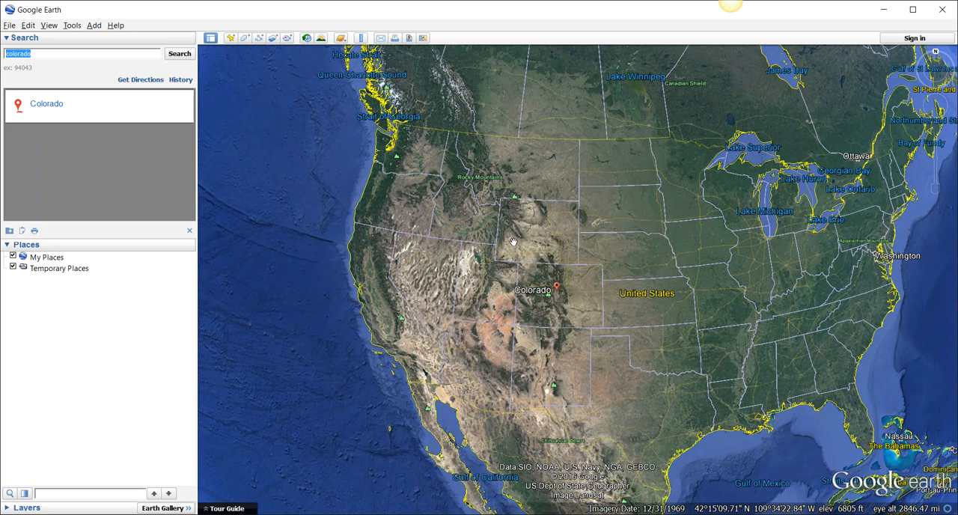
type("colorado springs")
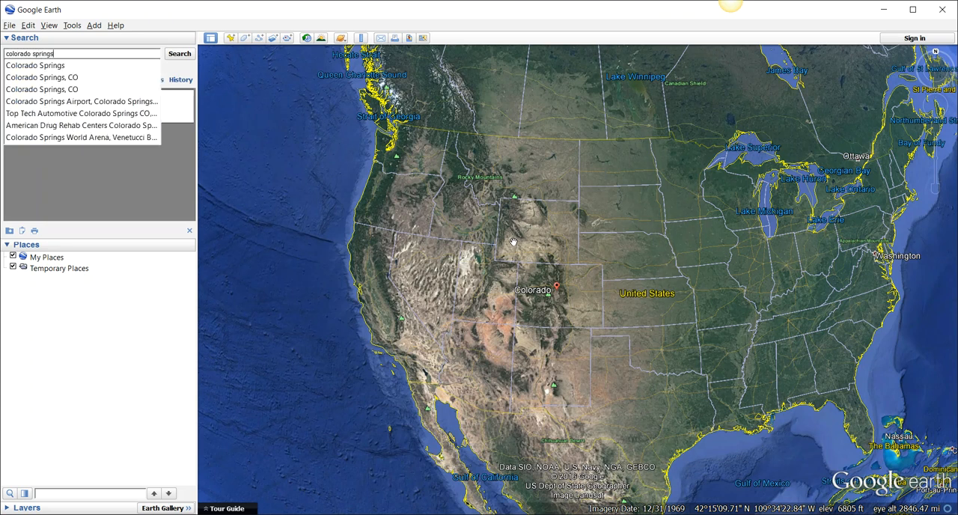
key("Return")
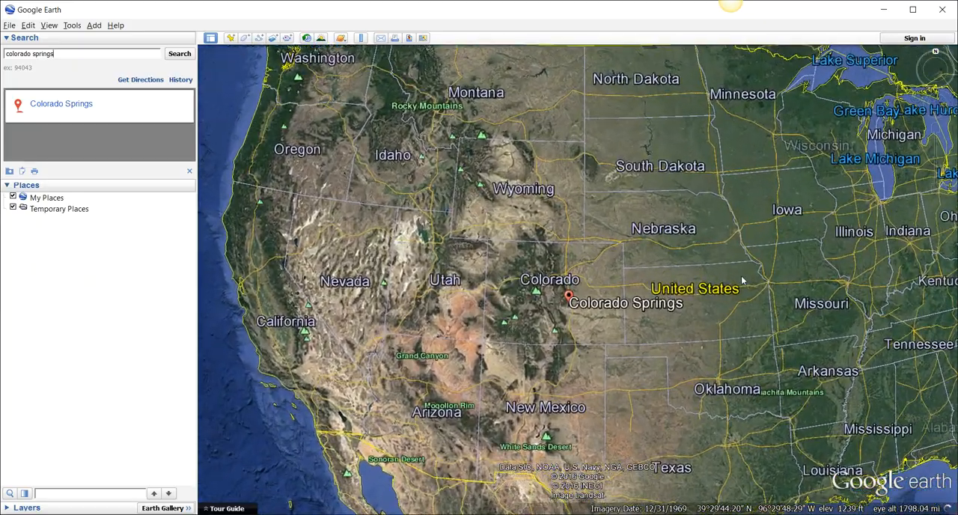
- Add a new placemark and position it at Colorado Springs with the whole state in view
scroll(638, 342, "down", 2)
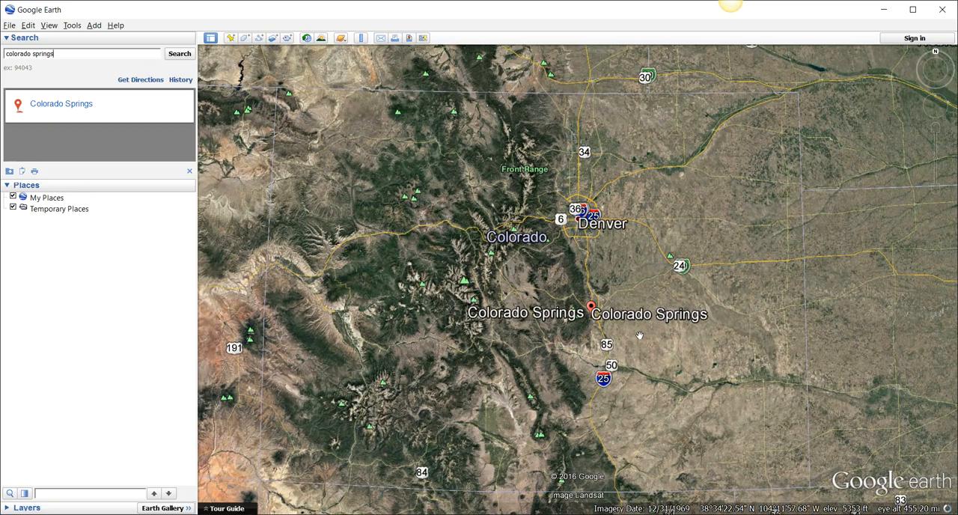
scroll(638, 335, "down", 2)
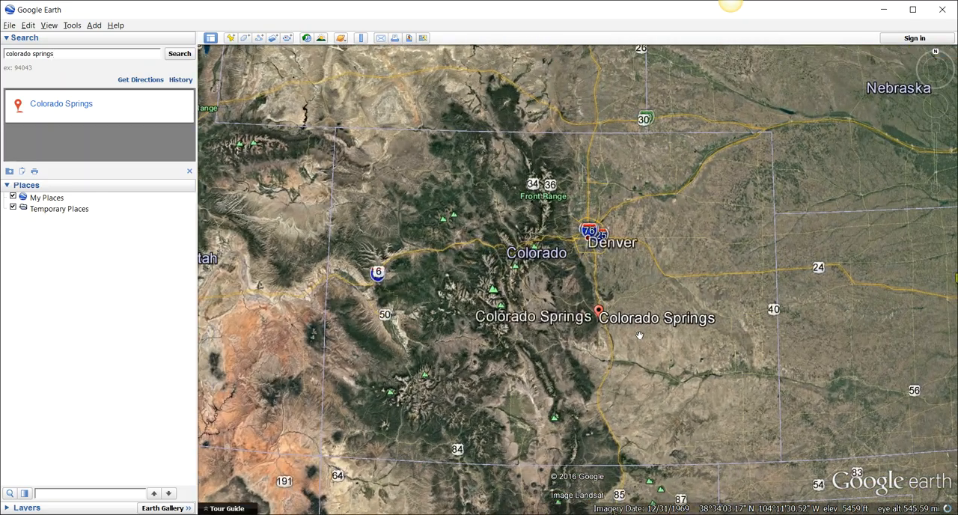
scroll(639, 335, "up", 2)
scroll(640, 336, "down", 2)
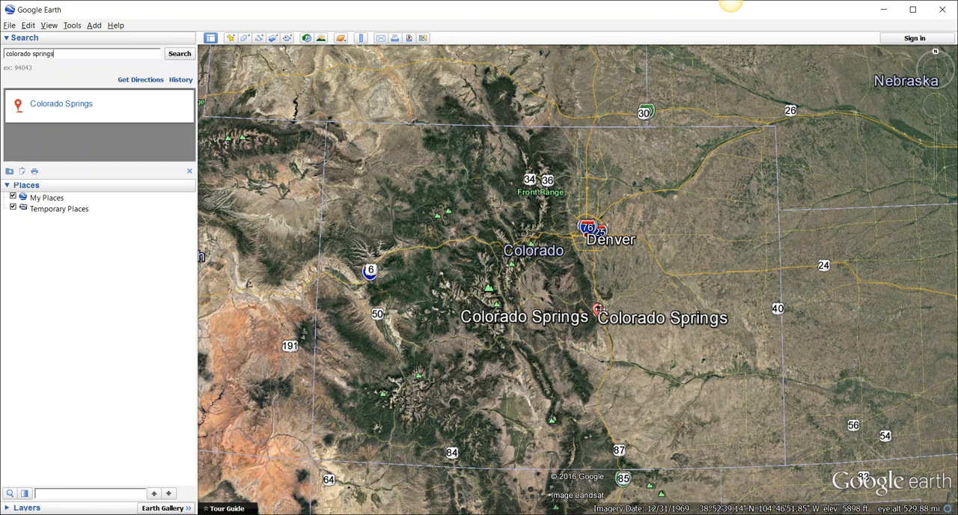
left_click(231, 39)
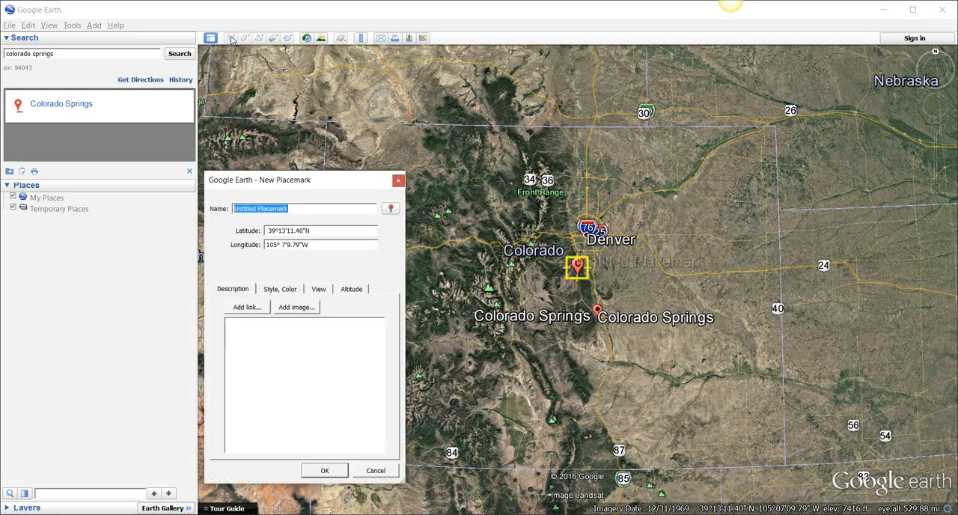
left_click_drag(577, 271, 600, 314)
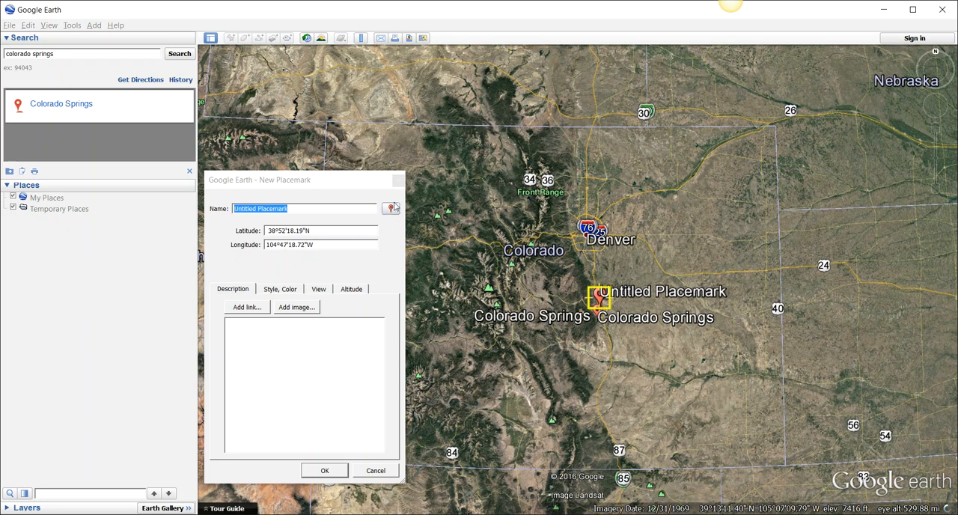
- Give the placemark a downward arrow icon coloured green and align it with the Colorado Springs marker
left_click(390, 210)
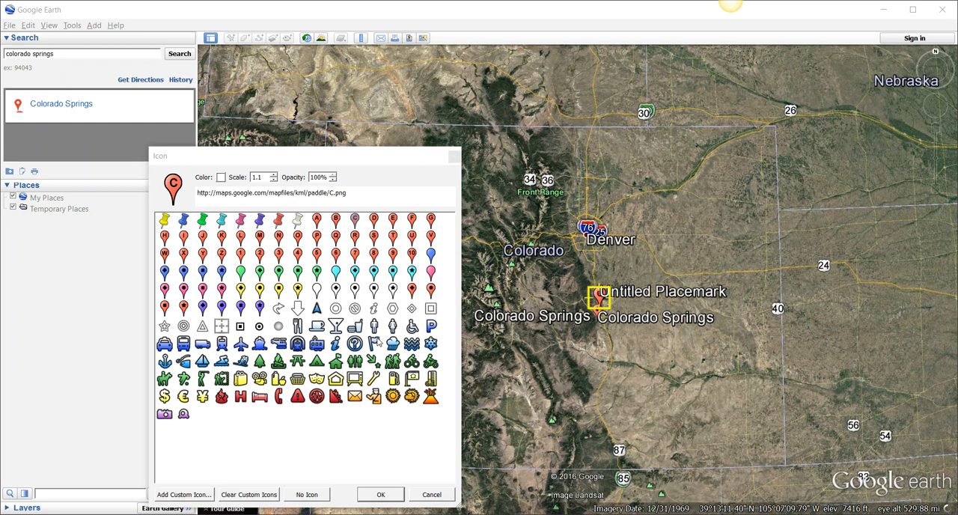
left_click(297, 308)
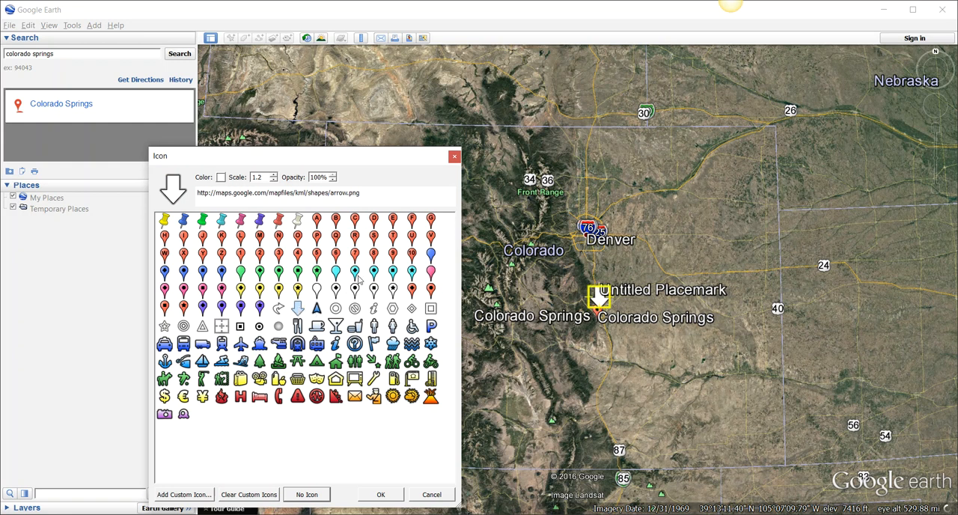
left_click(221, 177)
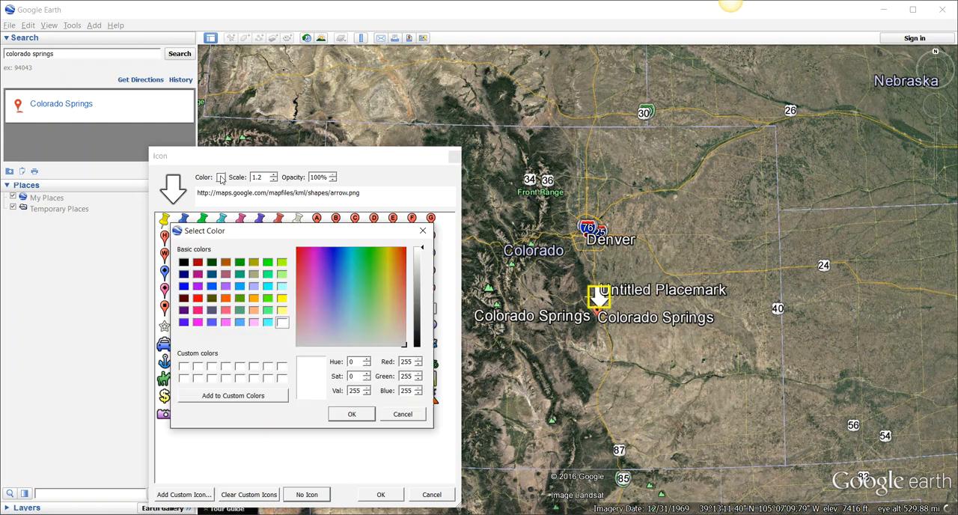
left_click(282, 298)
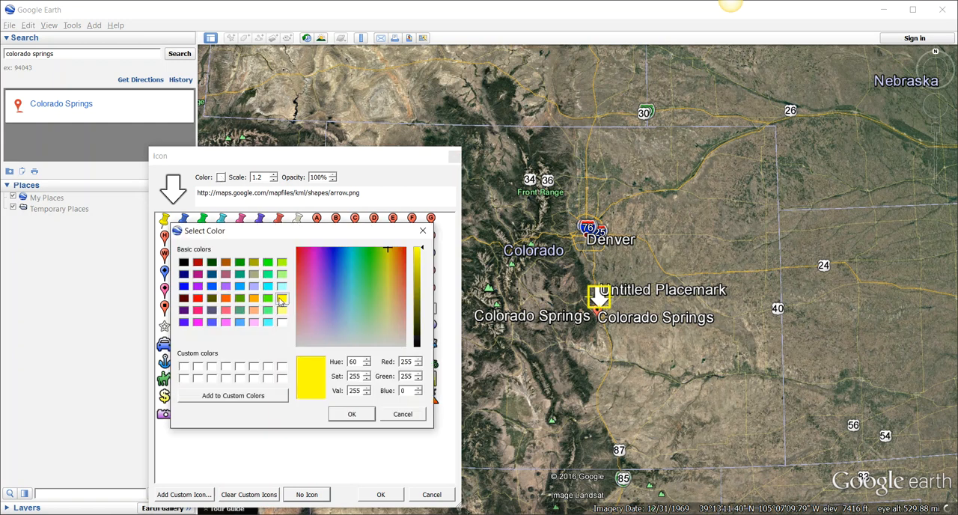
left_click(267, 262)
left_click(351, 415)
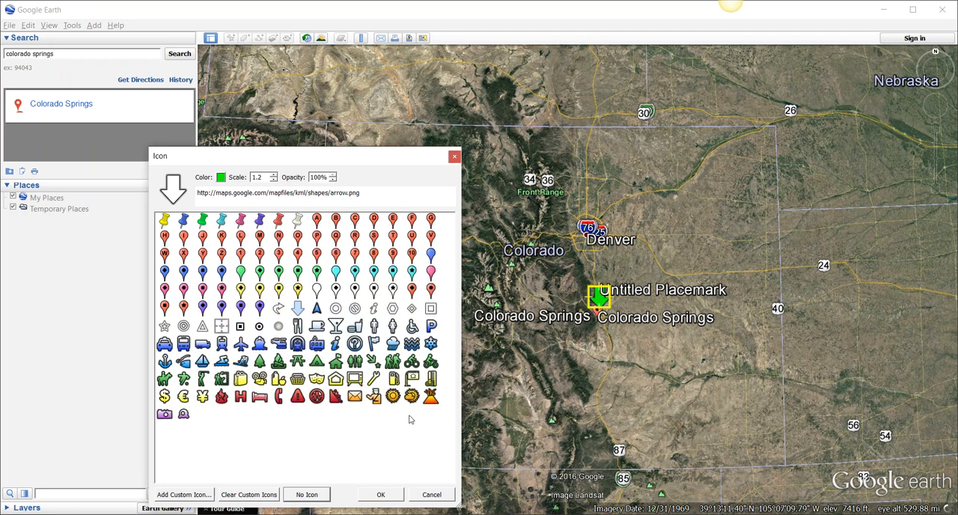
left_click_drag(600, 294, 598, 313)
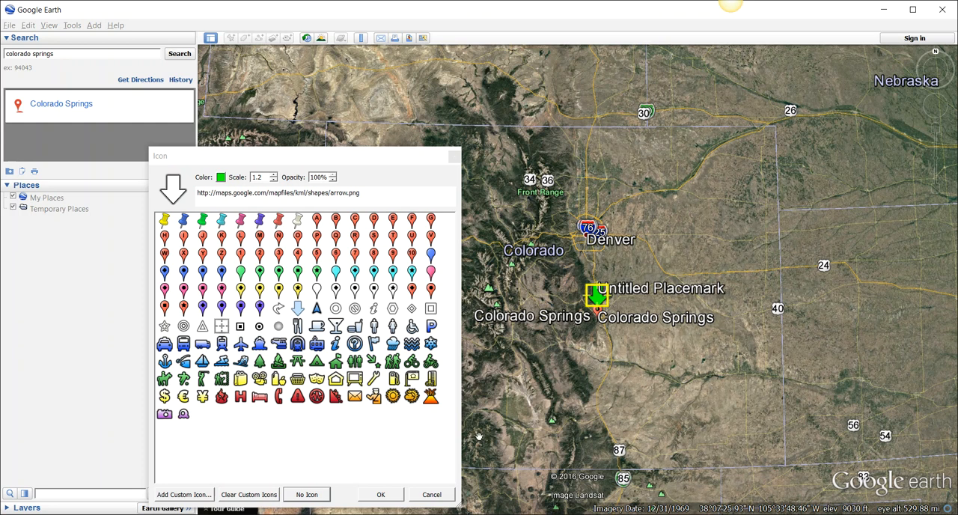
left_click(381, 495)
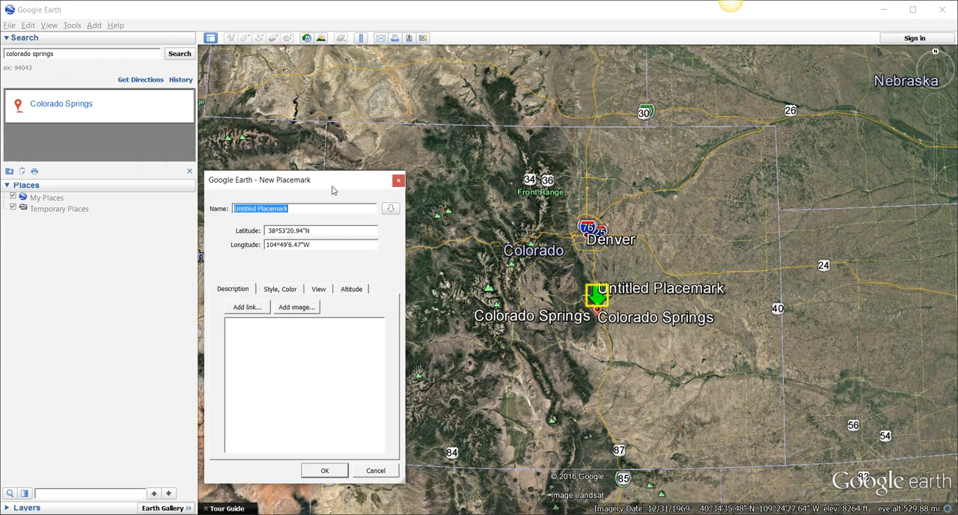
- Move the placemark dialog aside and name the placemark "Start: Colorado Springs"
left_click_drag(333, 190, 491, 156)
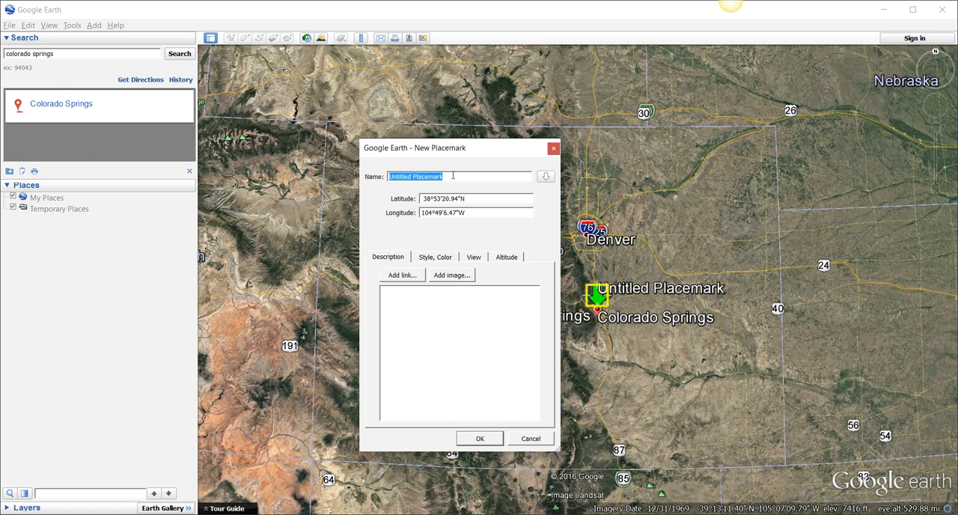
left_click_drag(453, 176, 365, 180)
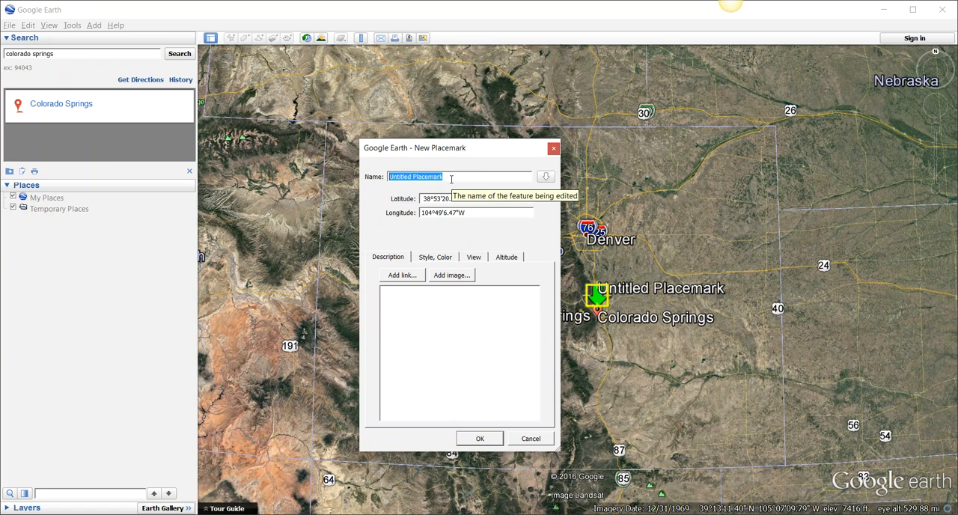
type("Start: o")
type("olorado Springs")
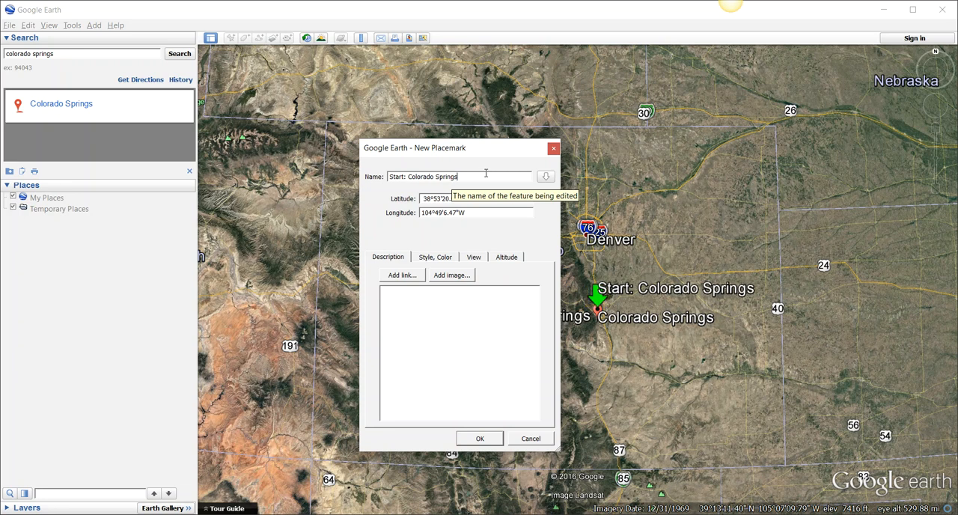
- Review the placemark's style and color, view and altitude settings
left_click(426, 258)
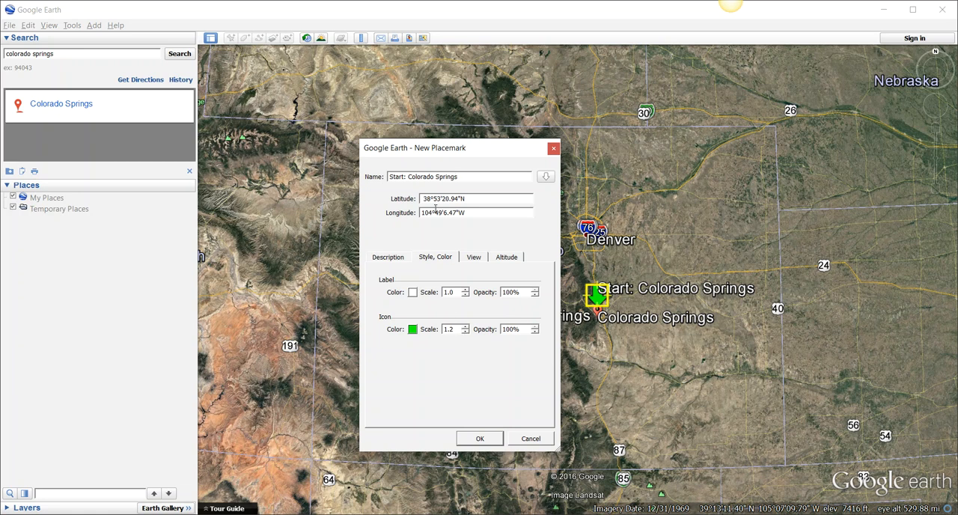
left_click(474, 257)
left_click(501, 257)
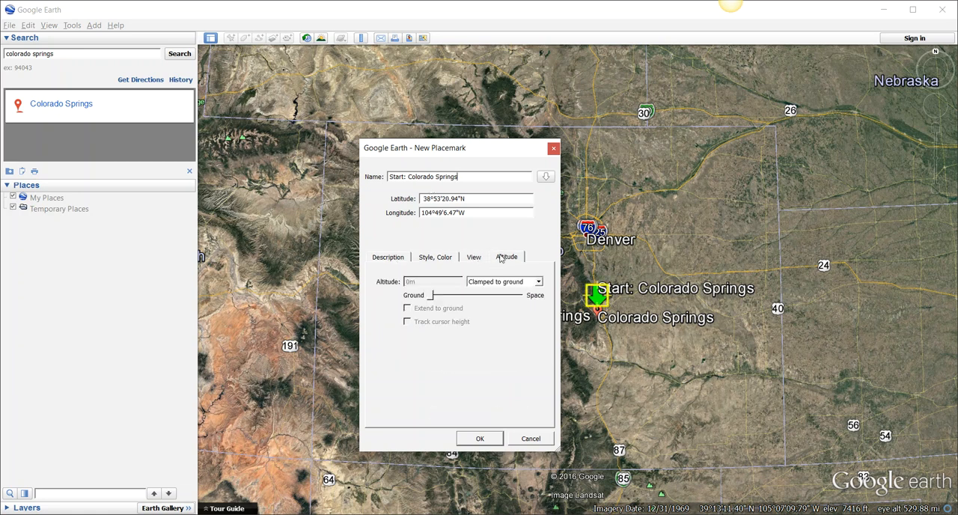
left_click(484, 259)
left_click(498, 258)
left_click(486, 258)
left_click(493, 258)
left_click(475, 258)
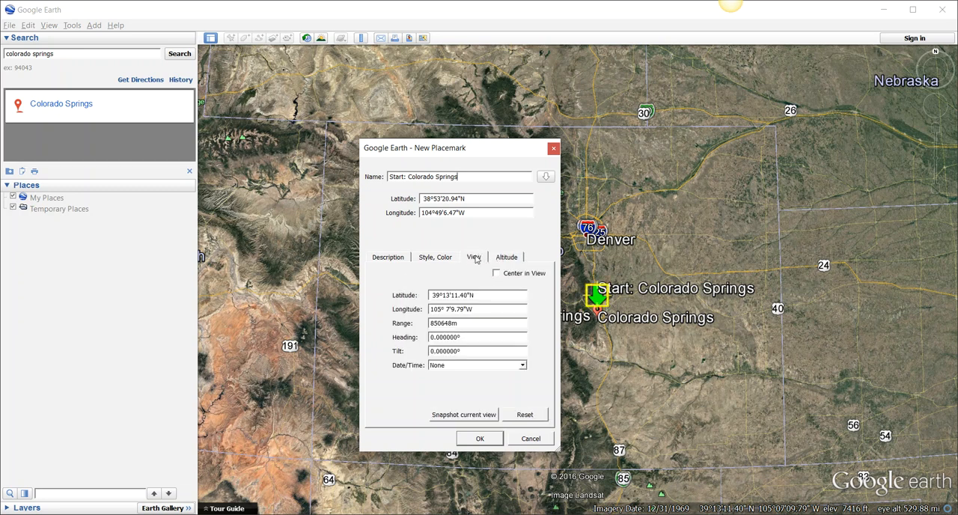
left_click(387, 258)
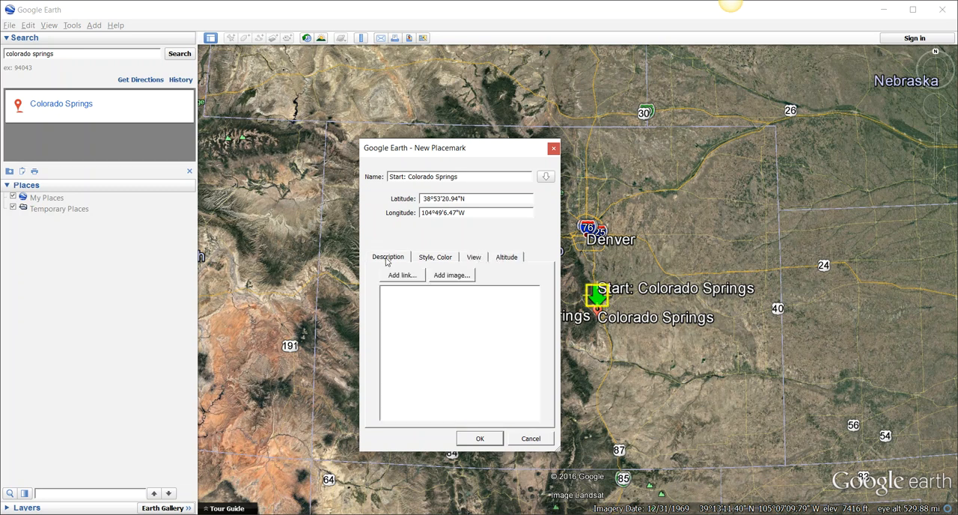
- Enter the placemark description "Left Colorado Springs to Kansas City at 5am."
left_click(412, 294)
type("ft Colorado Springs to Kansas City")
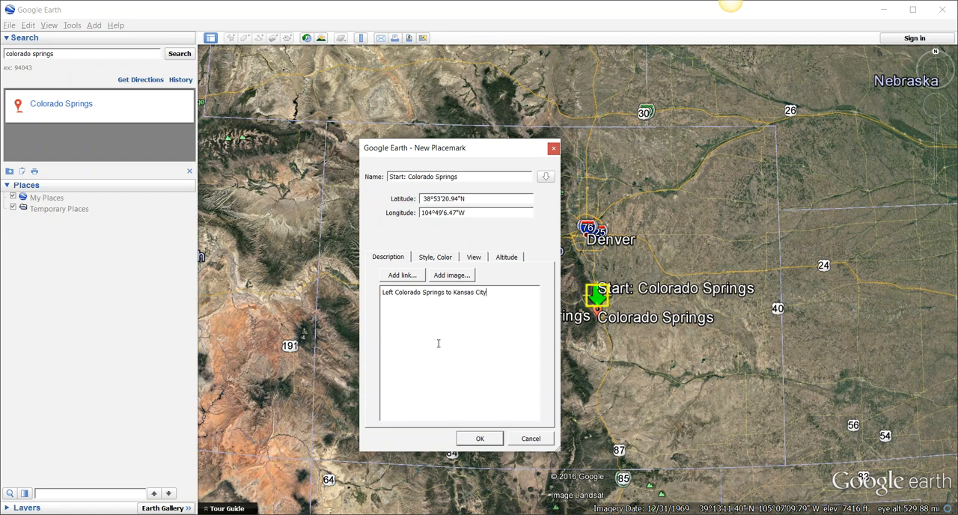
type(" at 5am.")
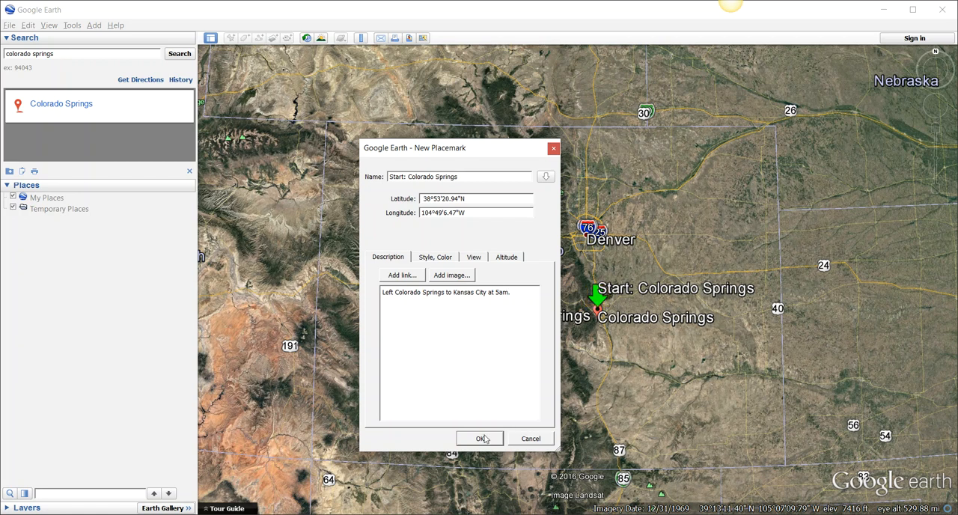
- Save the Colorado Springs start placemark and check its description balloon from both the places list and the map
left_click(483, 439)
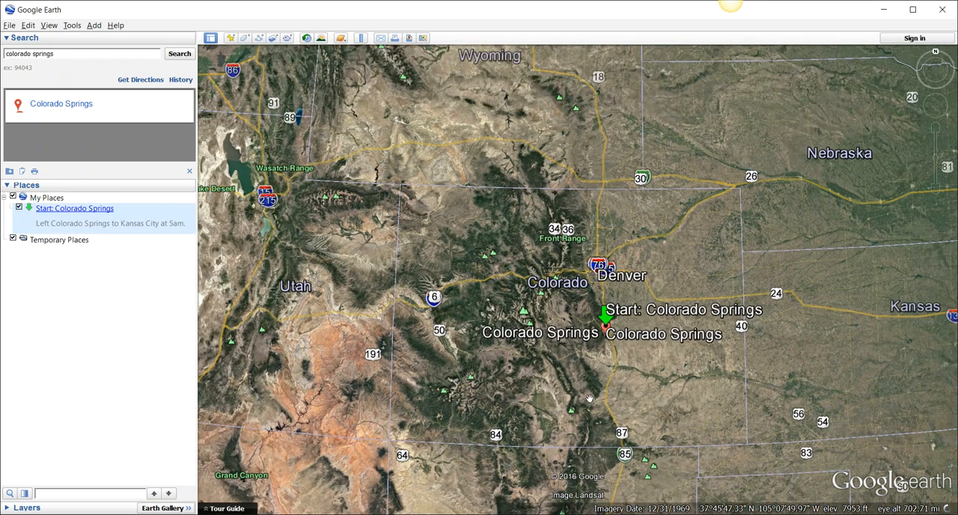
left_click(57, 214)
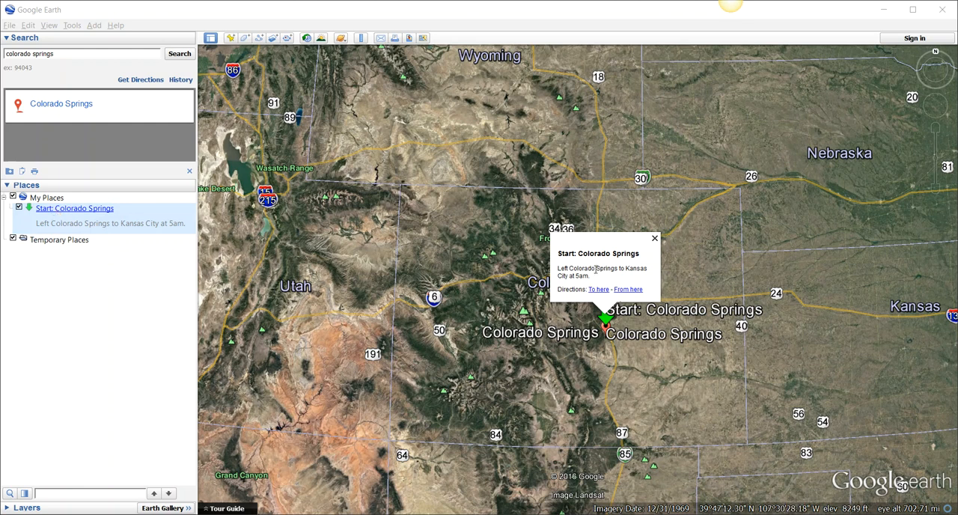
left_click_drag(590, 274, 650, 263)
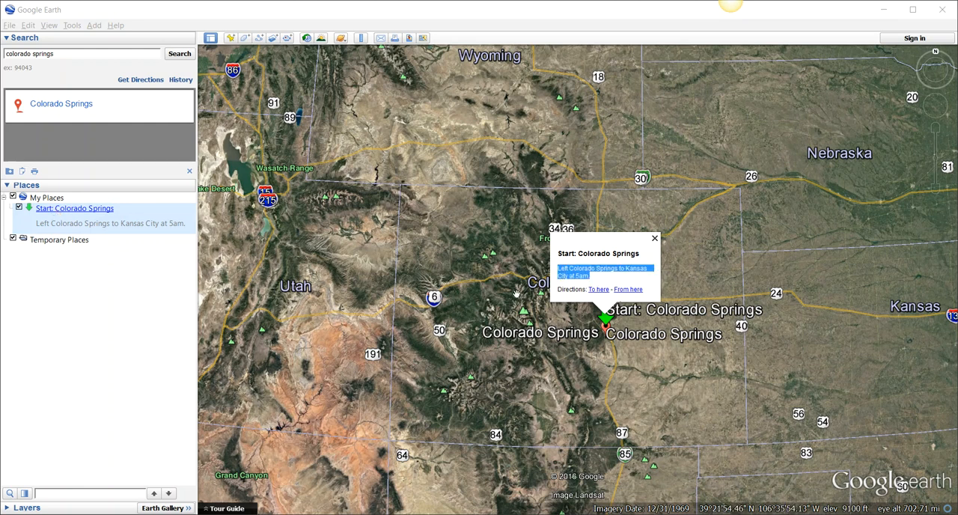
left_click(654, 239)
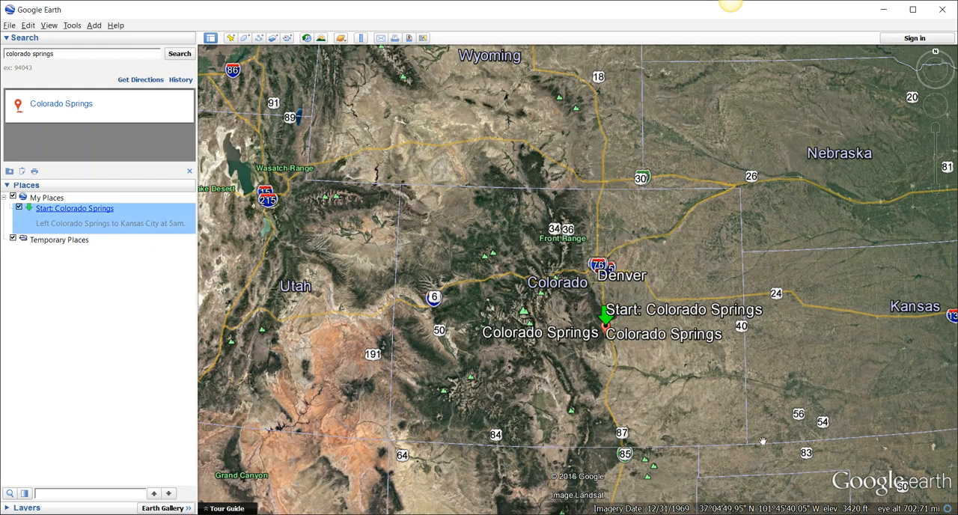
left_click(606, 315)
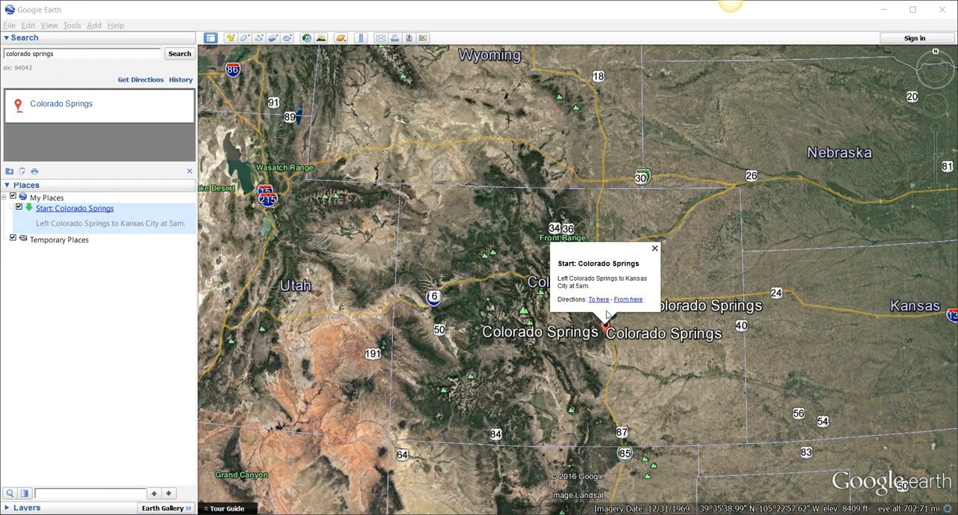
left_click(655, 251)
- Get driving directions from Colorado Springs to Kansas City
left_click_drag(774, 322, 606, 324)
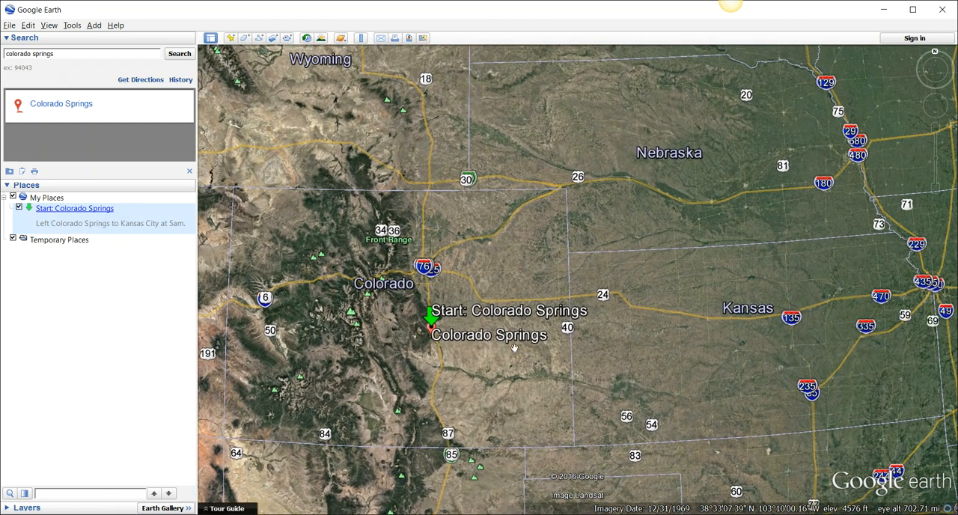
left_click(136, 81)
left_click(100, 104)
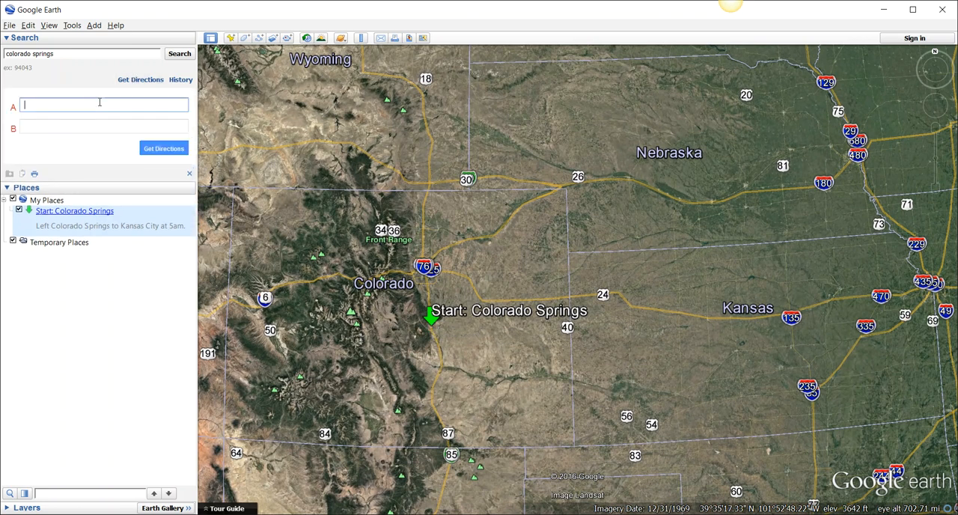
type("Colorado Springs")
key("Tab")
type("Kansas City")
key("Return")
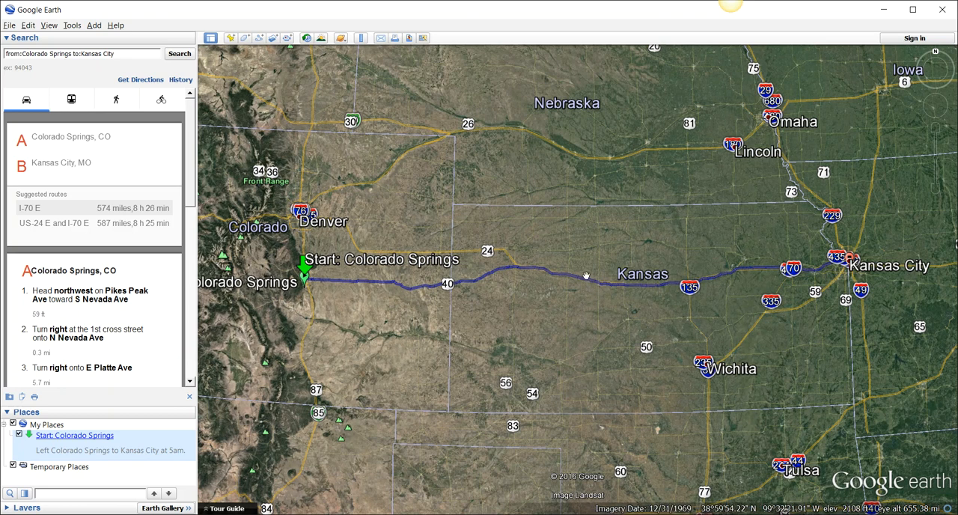
- Start a new path and trace it freehand along the driving route from Colorado Springs to Kansas City
left_click(260, 38)
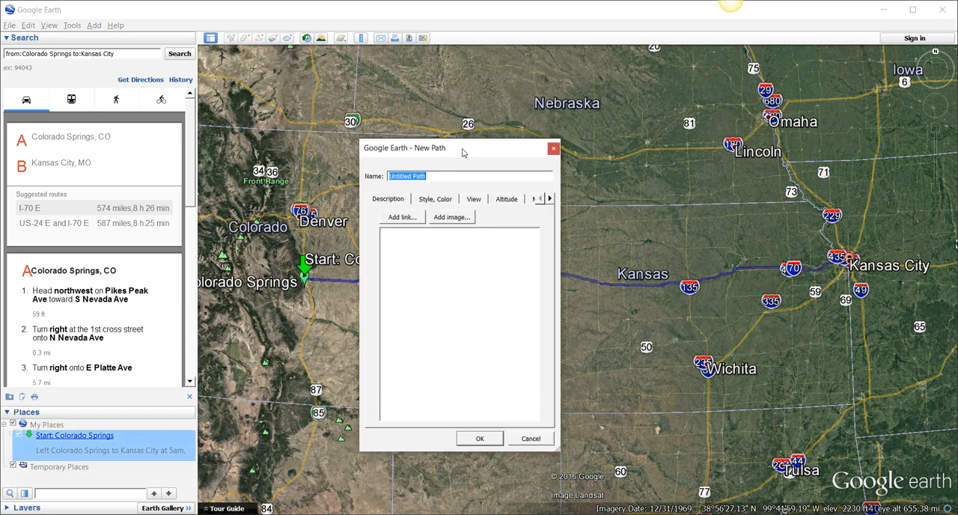
left_click_drag(464, 152, 514, 334)
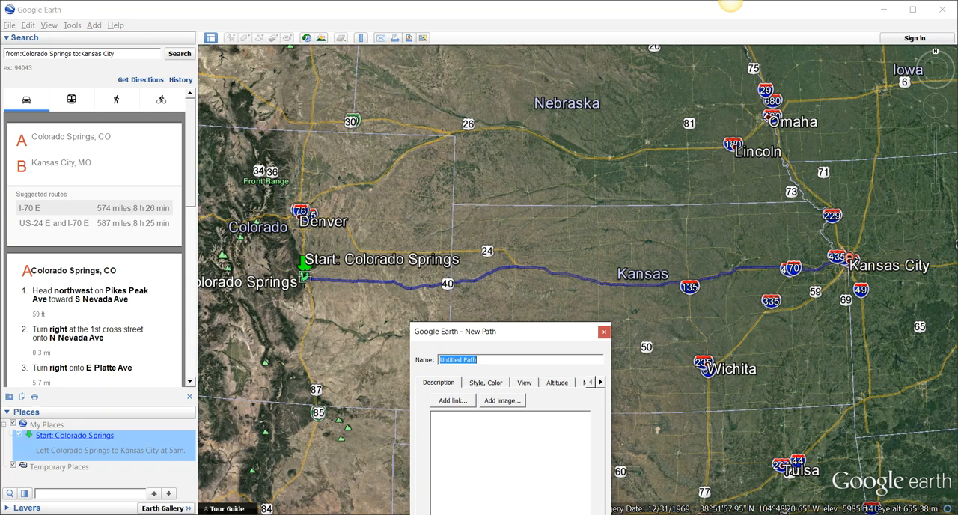
left_click(303, 275)
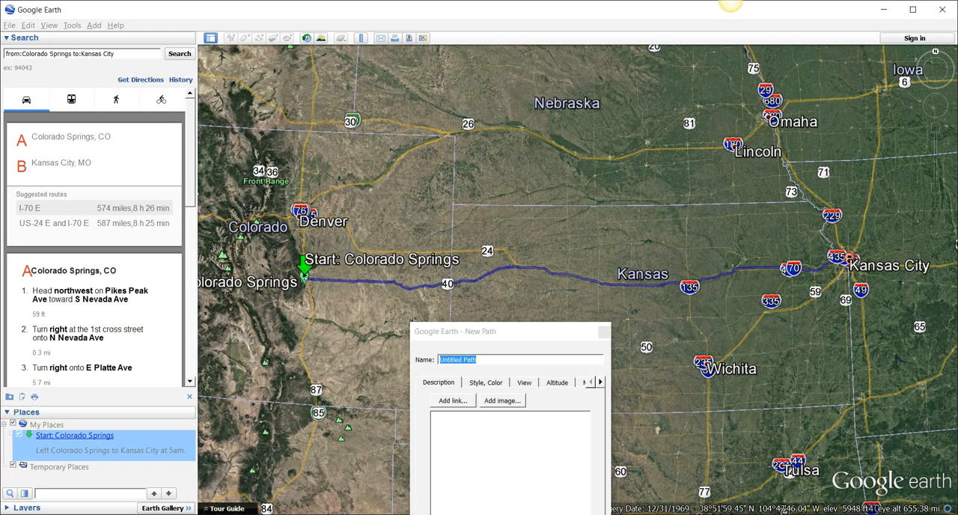
mouse_move(307, 279)
left_mouse_down()
mouse_move(423, 292)
mouse_move(532, 267)
mouse_move(654, 288)
mouse_move(828, 265)
left_mouse_up()
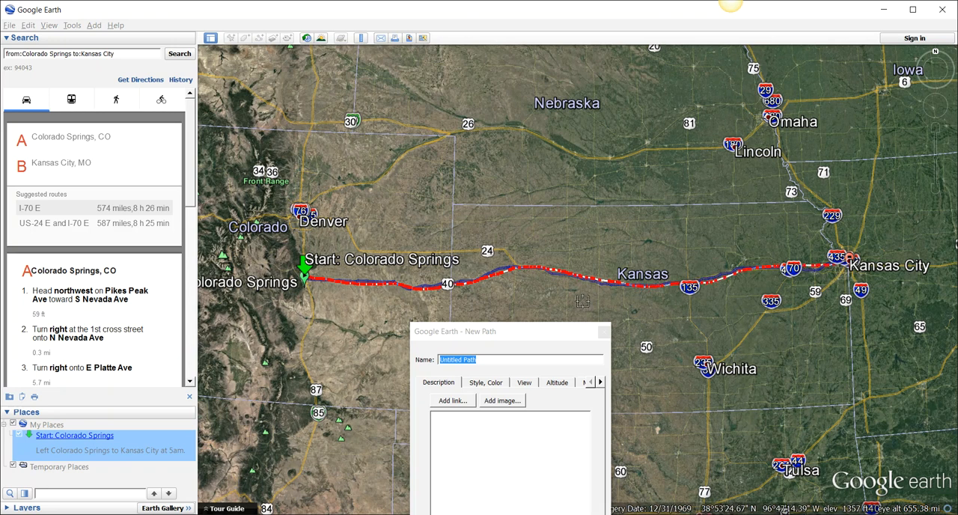
- Move the path dialog clear of the route and name the path "Day 1: Colorado Springs to Kansas City"
left_click_drag(515, 335, 604, 311)
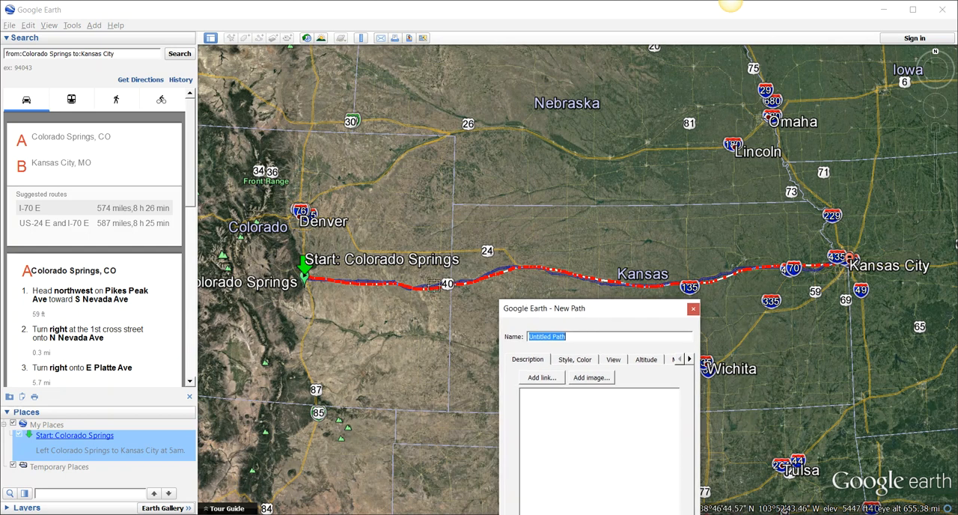
left_click_drag(592, 314, 311, 139)
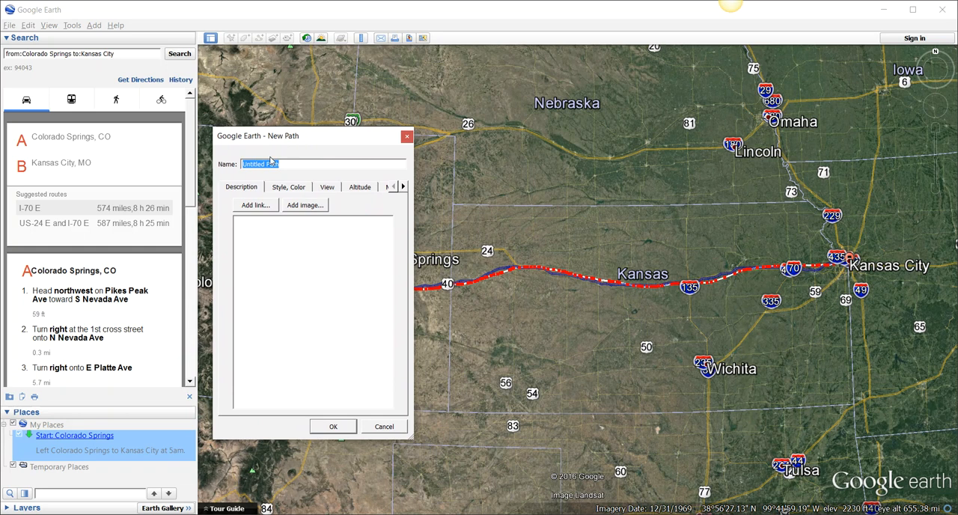
type("Day 1: Colorado Springs to Kansas City")
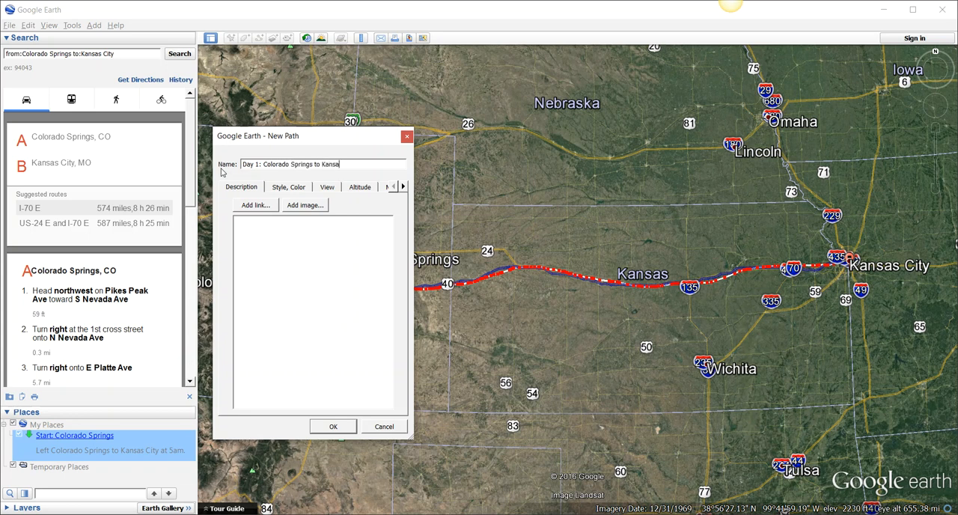
- Try a different line width and a light yellow line color for the path, returning to width 3.0 and white
left_click(288, 188)
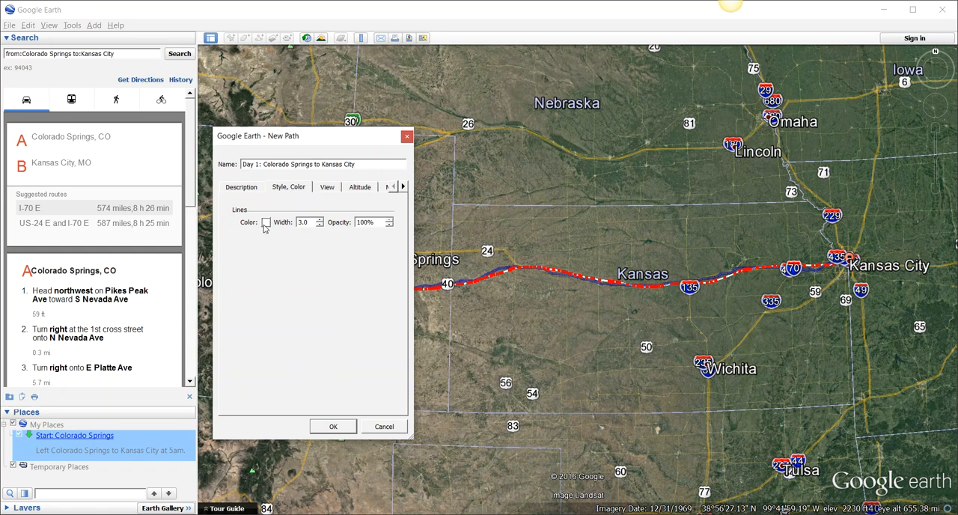
double_click(313, 223)
type("1")
left_click_drag(310, 222, 289, 222)
type("3.0")
left_click(265, 222)
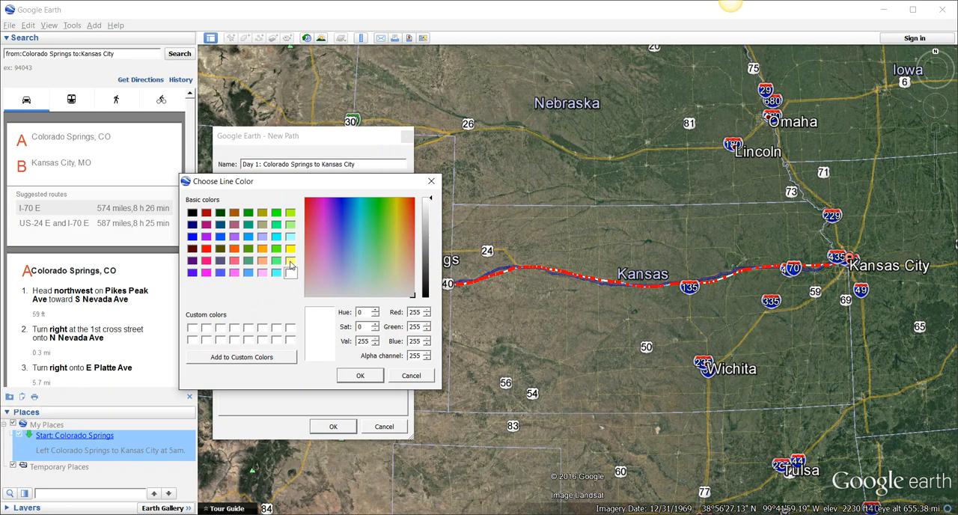
left_click(290, 261)
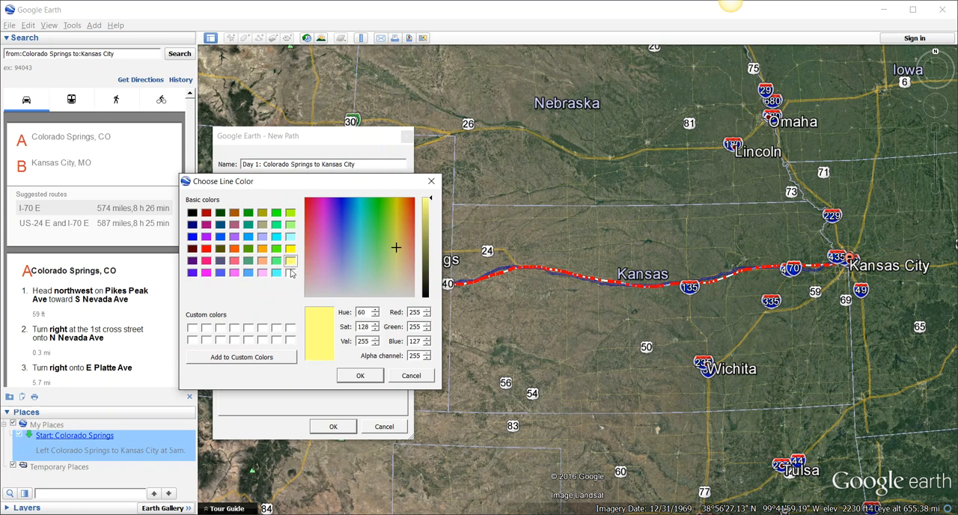
left_click(291, 273)
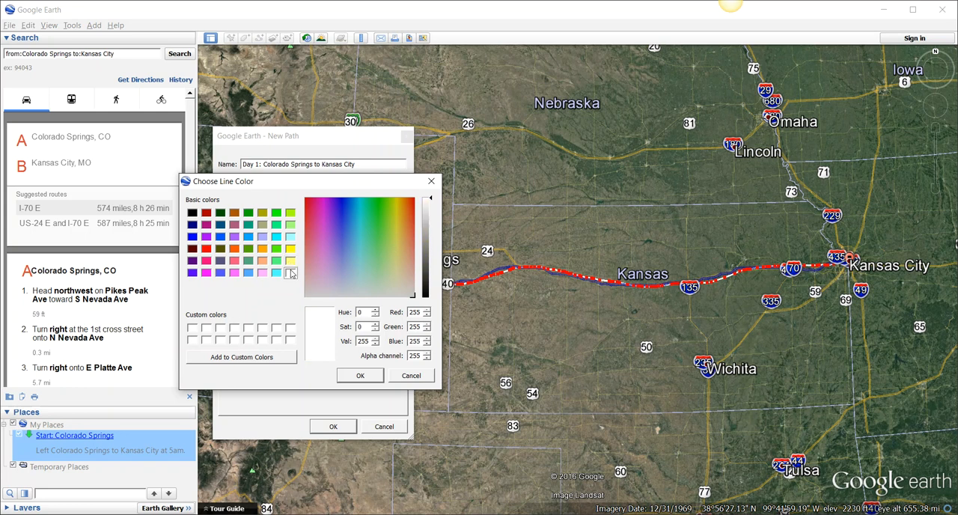
left_click(360, 378)
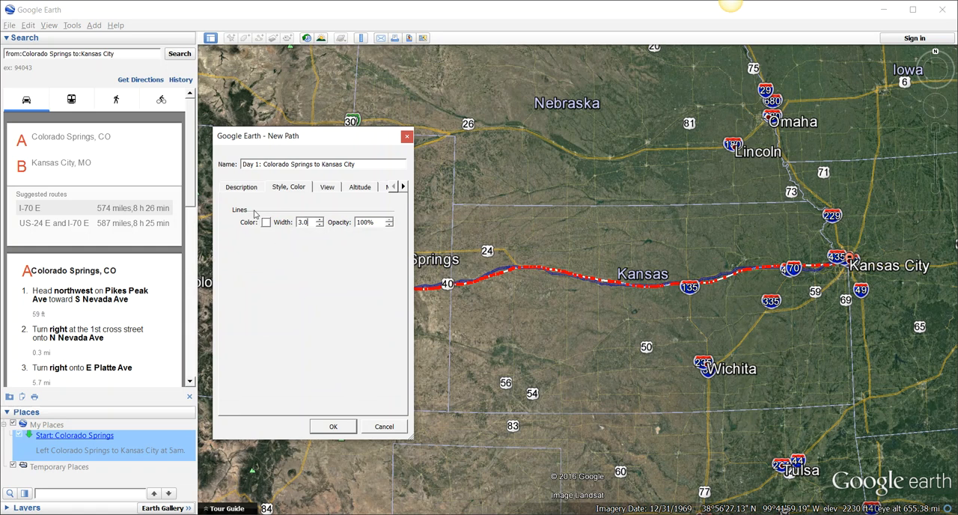
- Switch to the web browser, search Google for "Colorado Springs to Kansas City" and highlight the driving time and distance
left_click(241, 187)
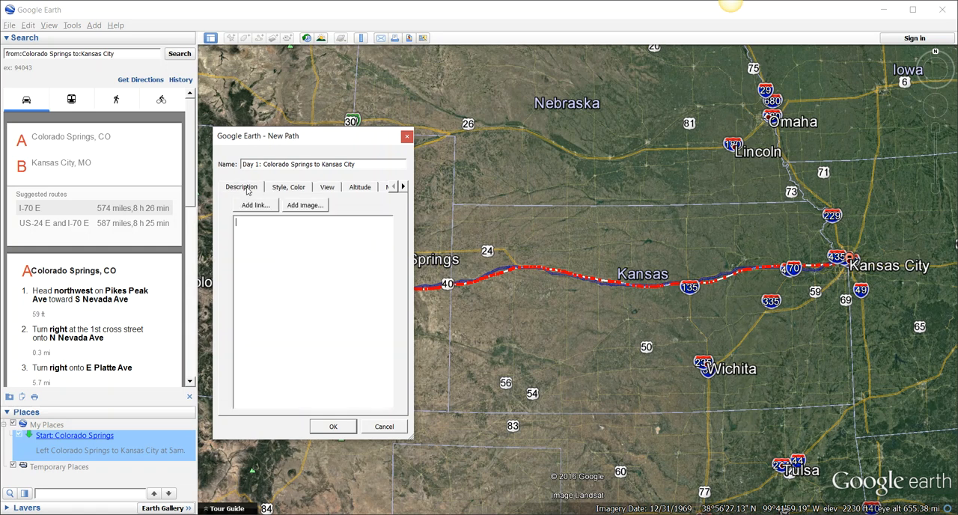
left_click(252, 228)
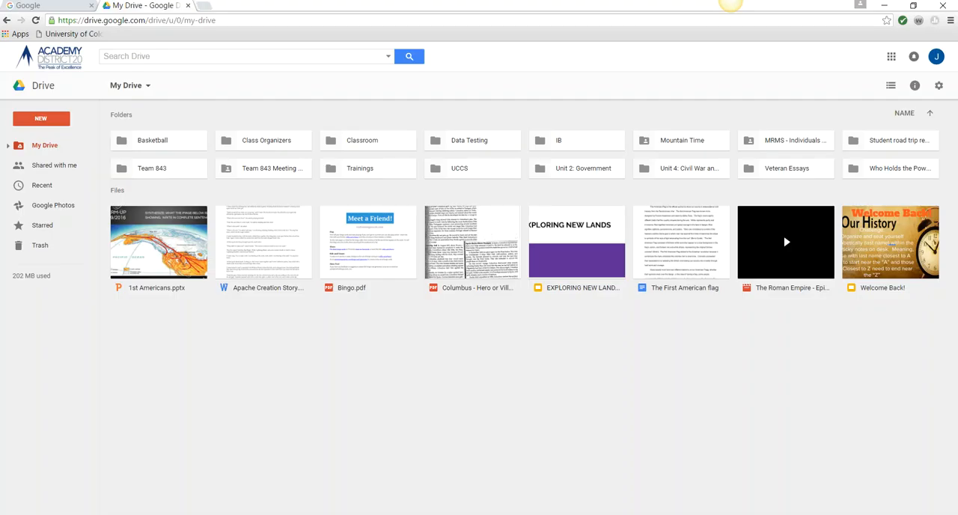
left_click(74, 8)
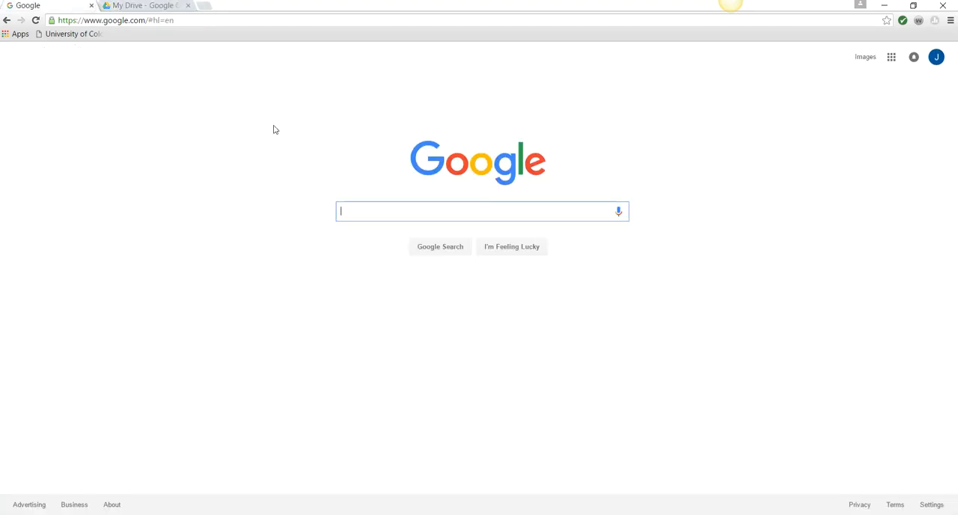
type("Colorado Springs ")
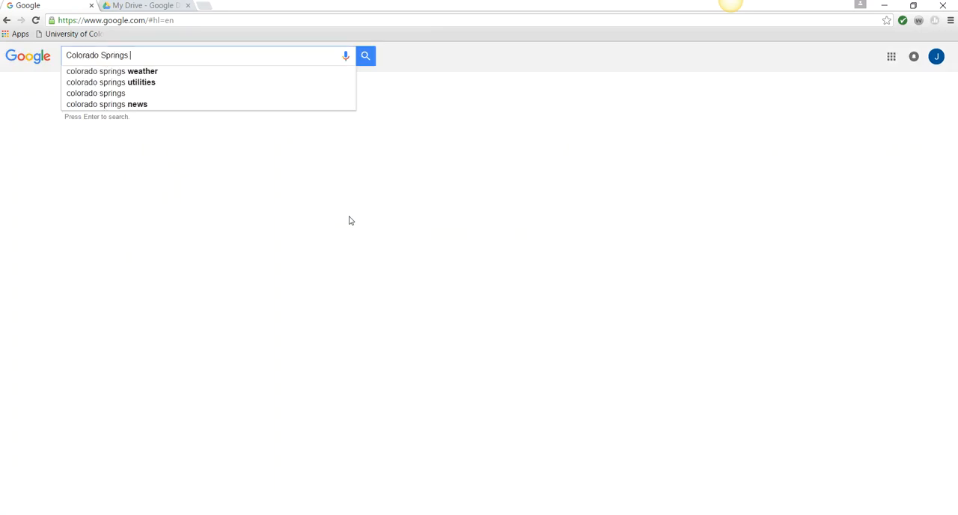
type("to Kansas City")
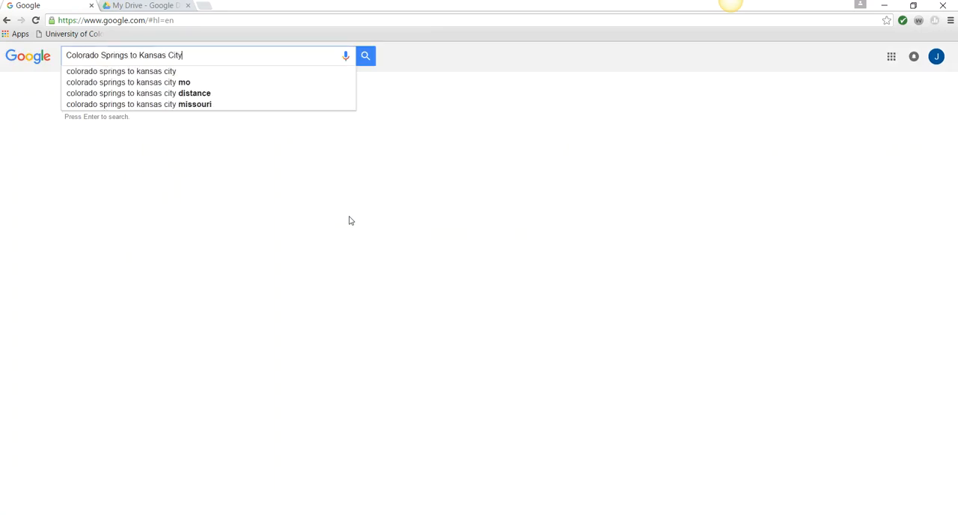
key("Return")
scroll(357, 281, "down", 1)
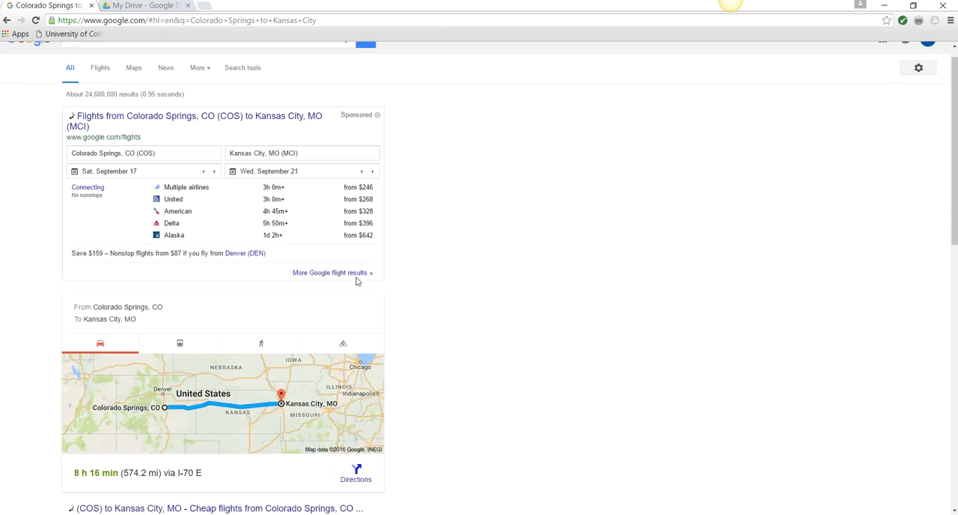
scroll(357, 281, "down", 2)
left_click_drag(224, 346, 65, 349)
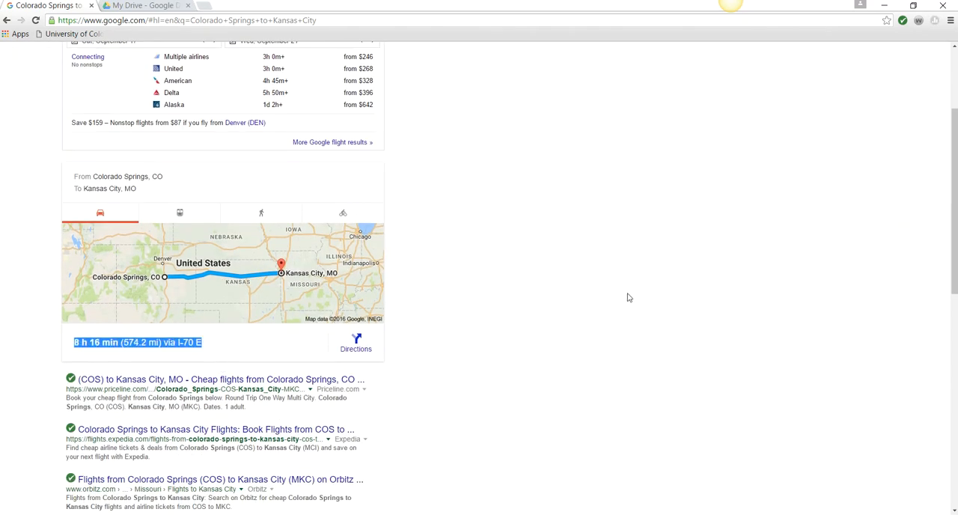
- Return to Google Earth, enter the path description "Traveled I-70 E 575 miles (9 hours)." and save the path
key("alt+Tab")
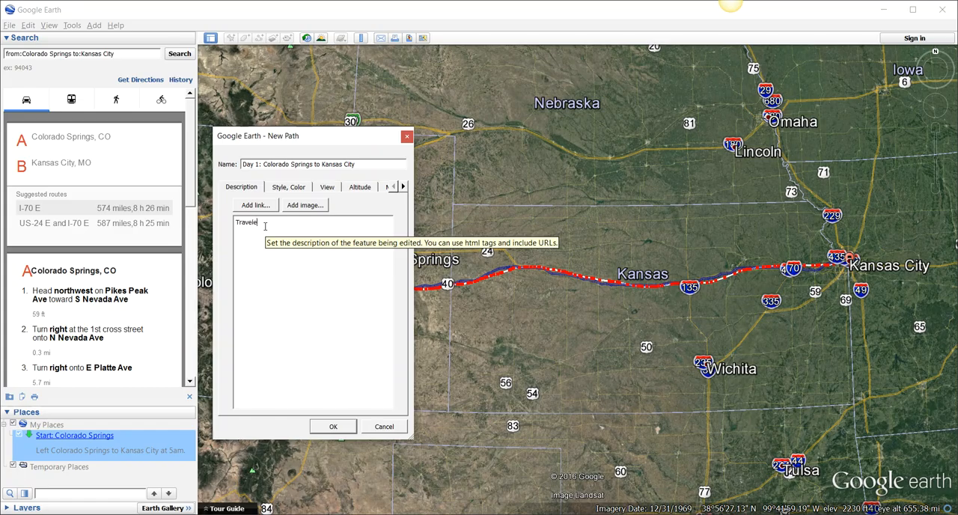
key("alt+Tab")
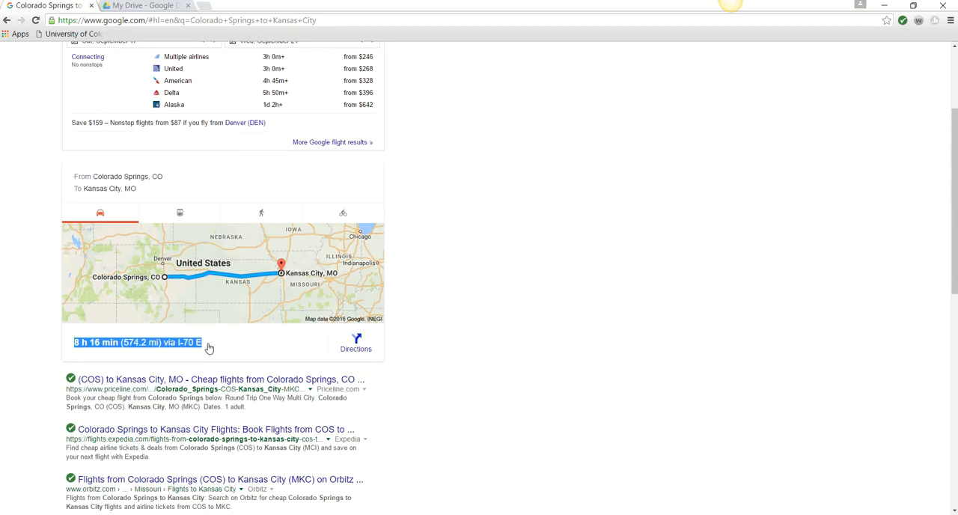
key("alt+Tab")
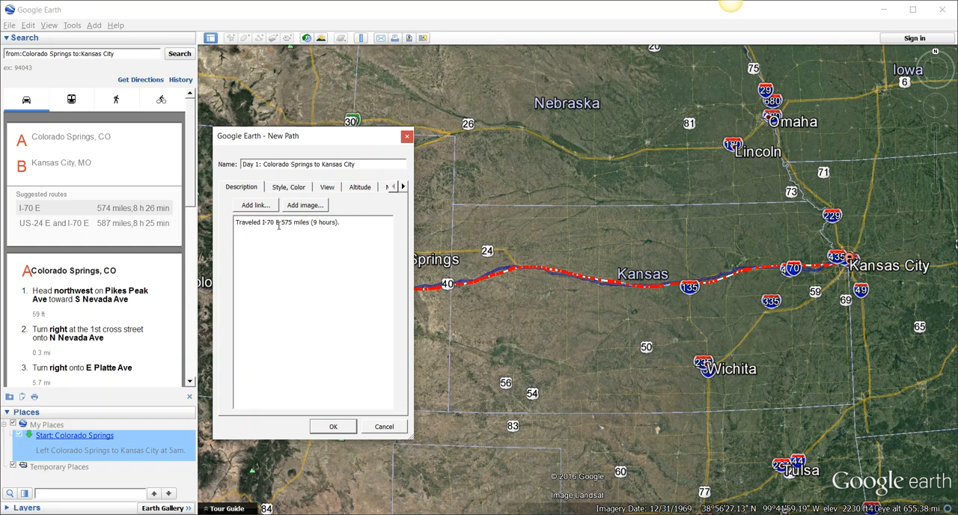
left_click(333, 426)
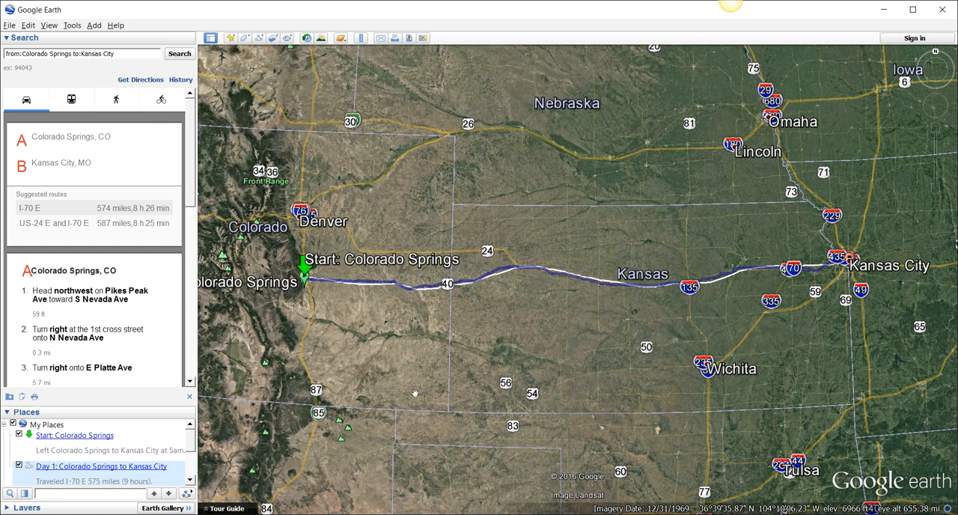
- Review the Day 1 path on the map and check its description balloon
scroll(432, 380, "down", 2)
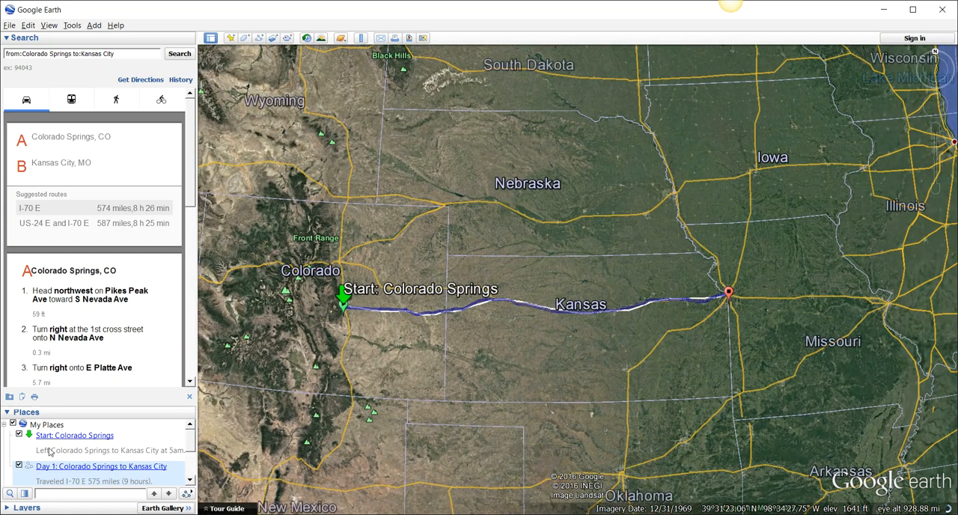
scroll(80, 472, "down", 1)
scroll(80, 472, "up", 1)
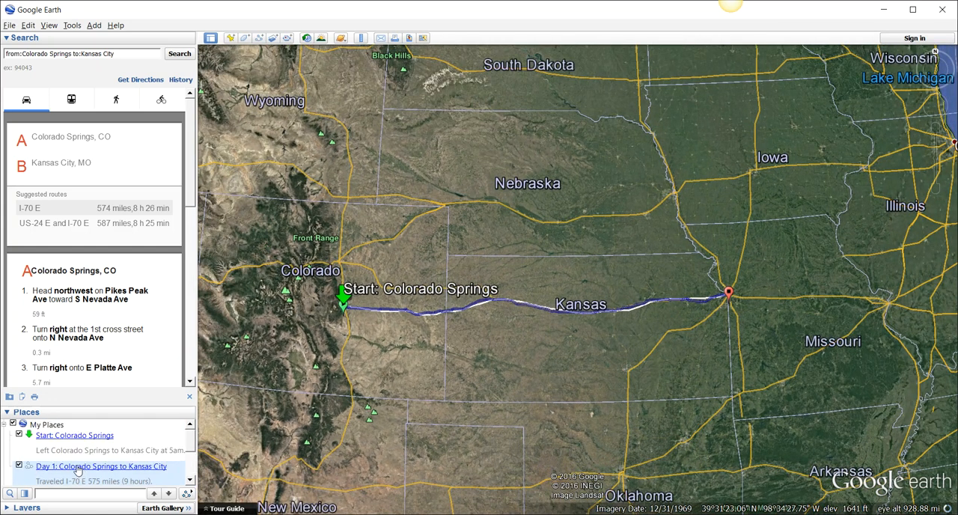
left_click(67, 466)
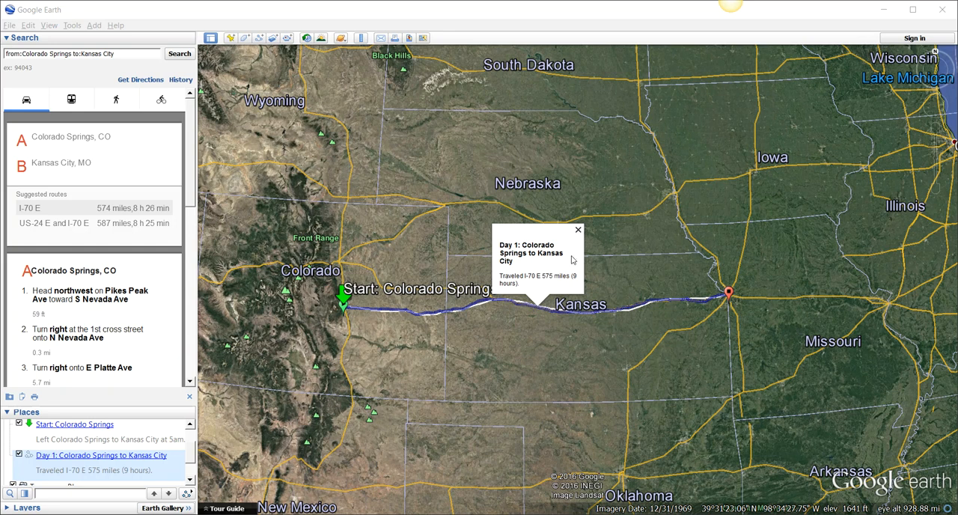
left_click(578, 229)
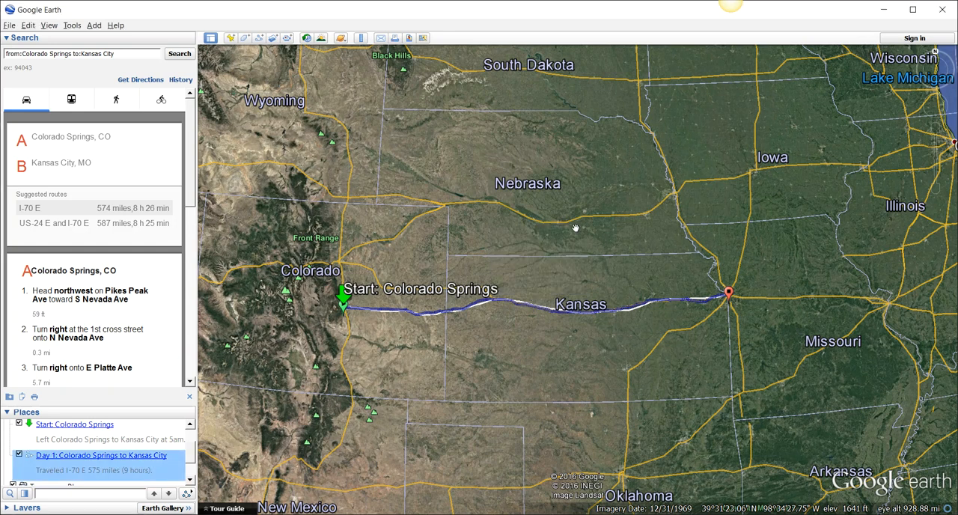
- Search for Kansas City and add a new placemark positioned on the city
mouse_move(6, 54)
left_mouse_down()
mouse_move(97, 54)
mouse_move(3, 55)
left_mouse_up()
type("Kansas City")
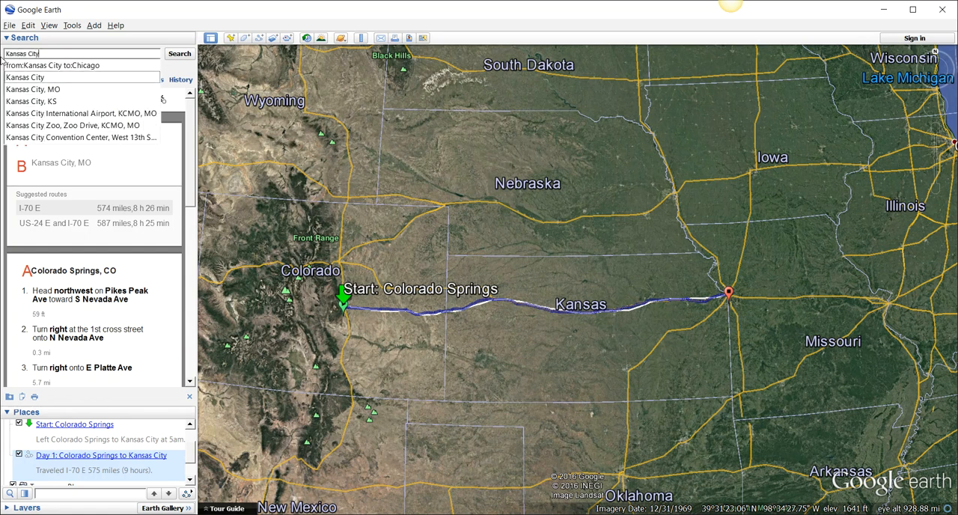
key("Return")
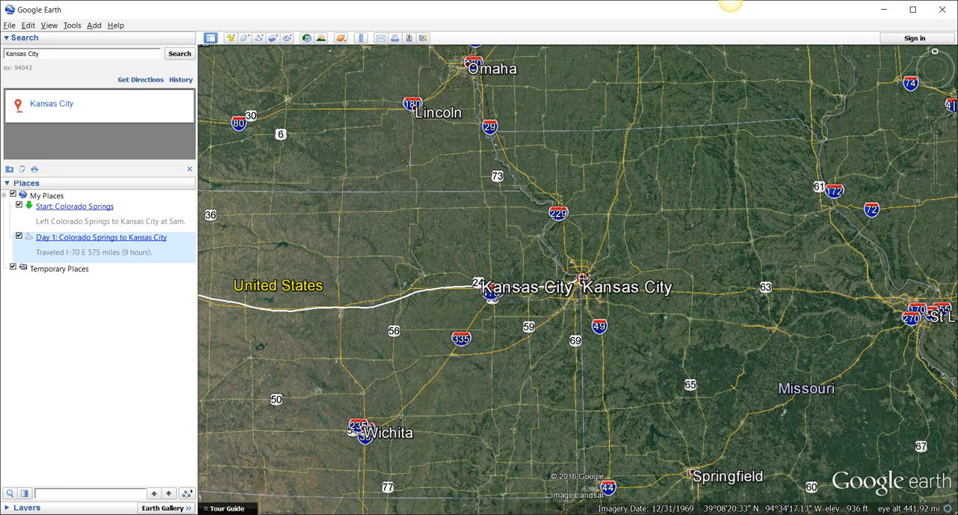
left_click(232, 39)
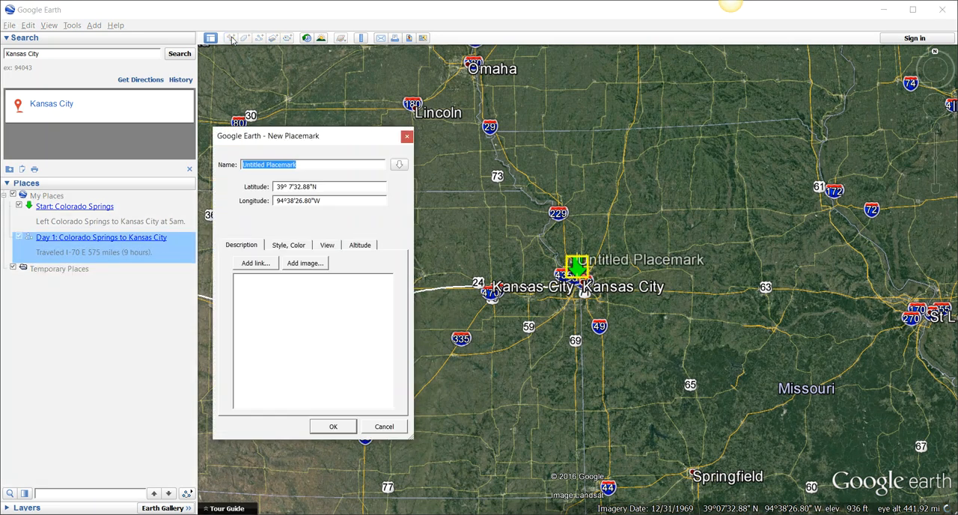
mouse_move(572, 273)
left_mouse_down()
mouse_move(570, 263)
mouse_move(580, 271)
left_mouse_up()
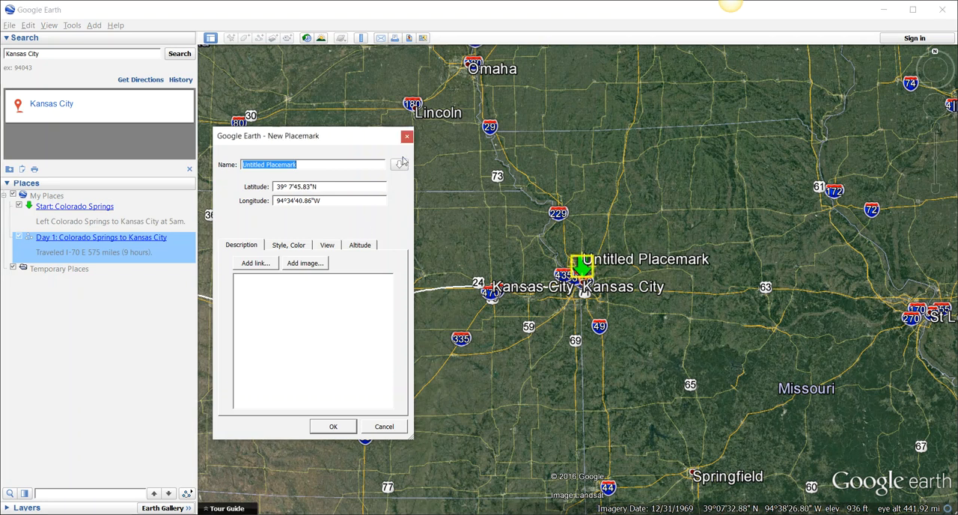
- Give the new placemark the blue pushpin icon and name it "Stop 1: Kansas City"
left_click(399, 166)
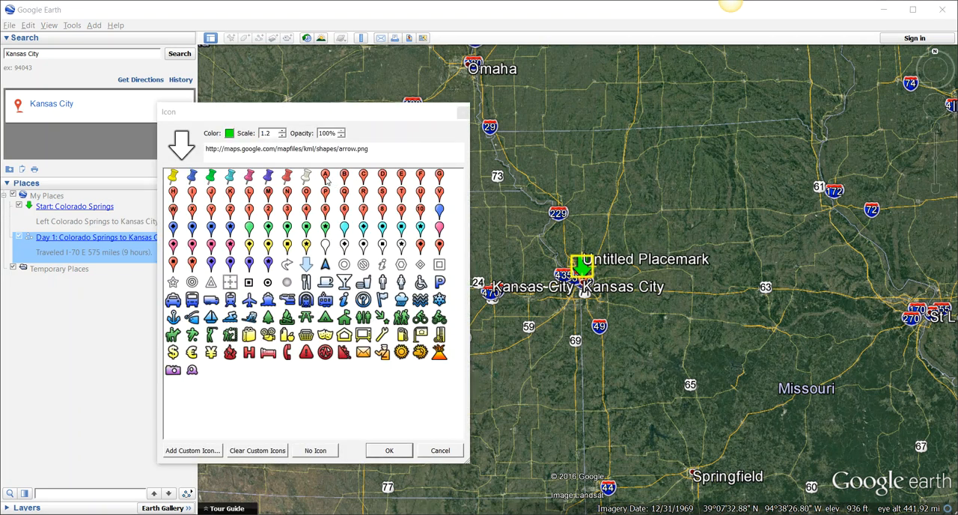
left_click(191, 175)
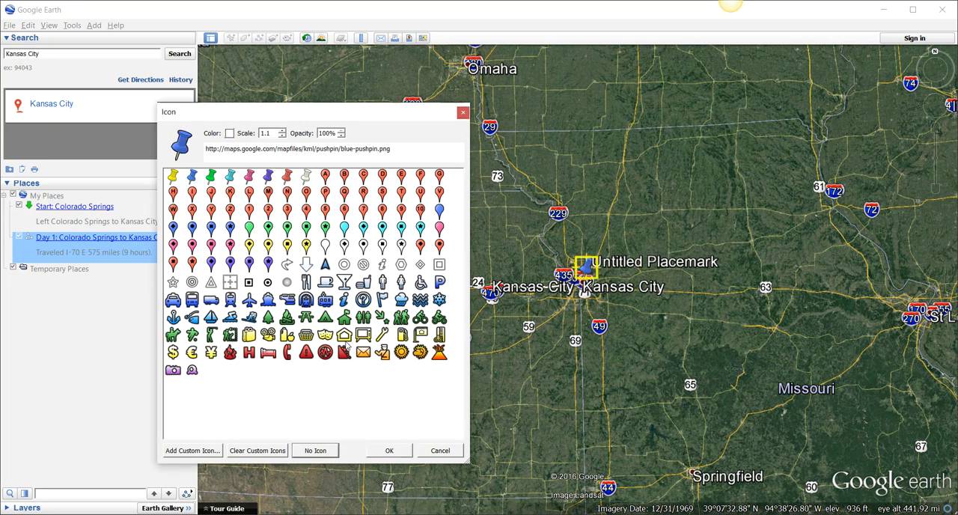
left_click(390, 451)
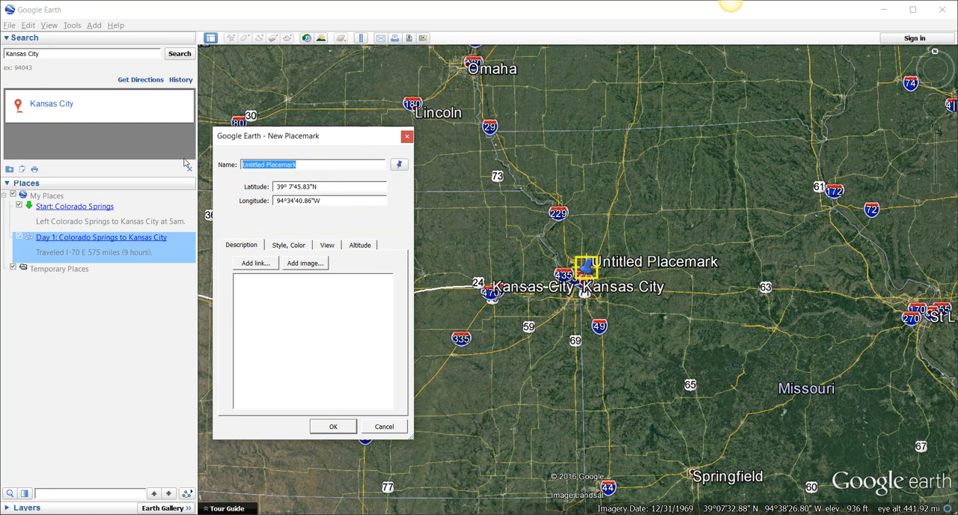
type("Stop 1: Kansas City")
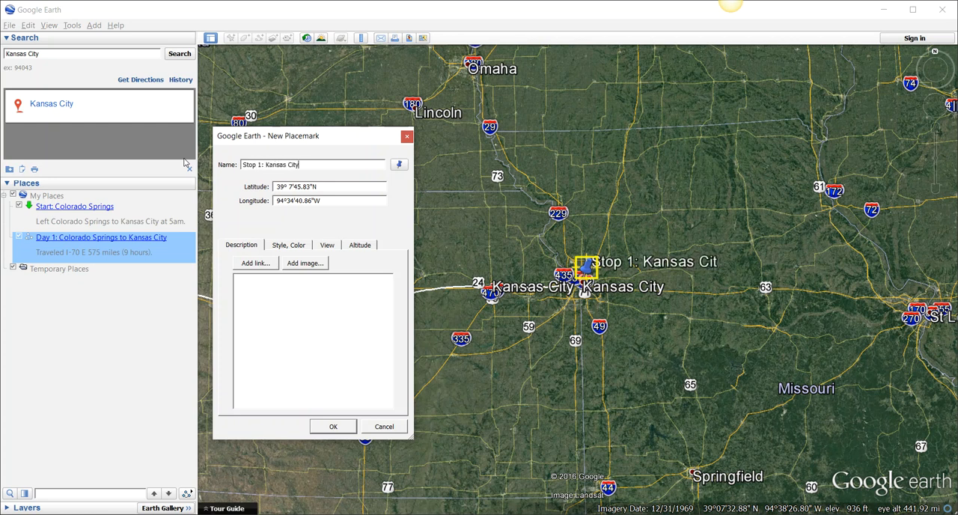
- Begin the placemark description with "Stopped in Kansas City and stayed for 2 days. Decided to stay at"
left_click(296, 247)
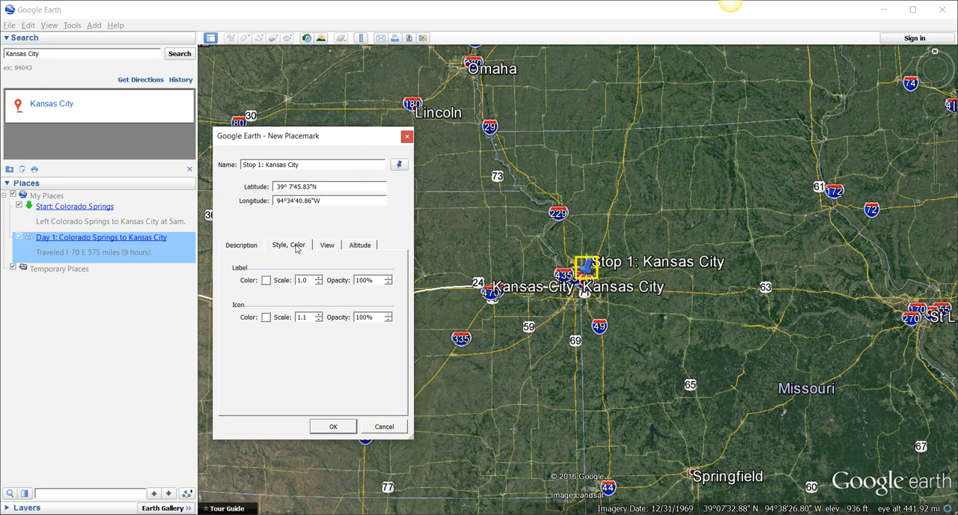
left_click(239, 245)
left_click(265, 278)
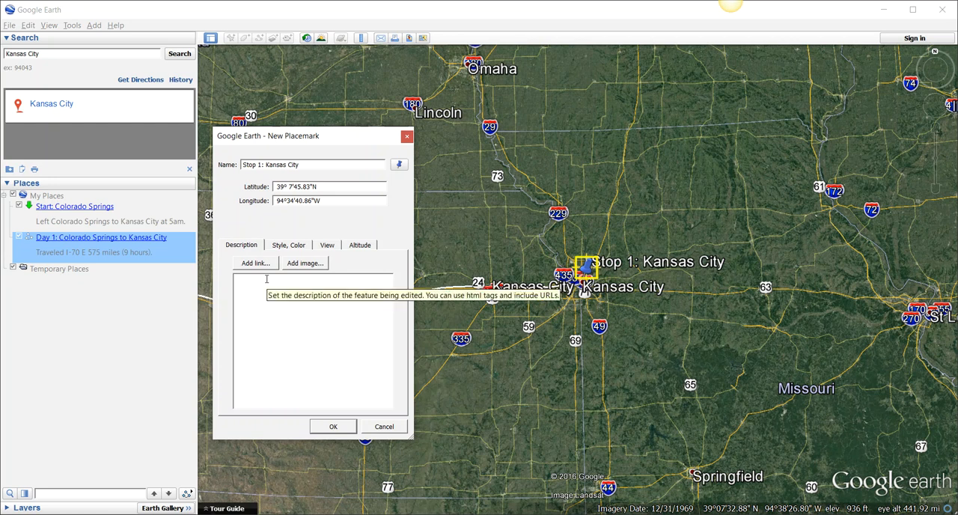
type("Stopped in Kansas City and stayed fo")
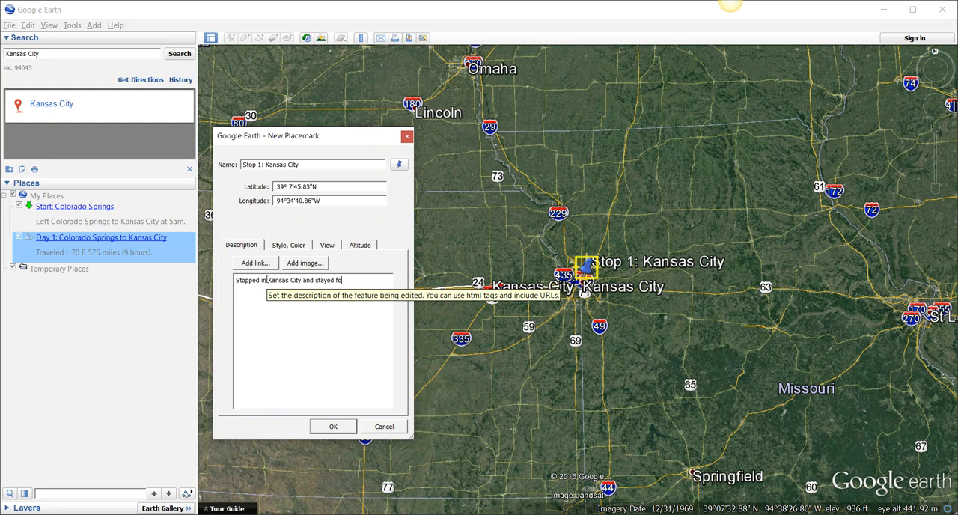
type("r 2 days. Dec")
type("ided to stay")
type(" at")
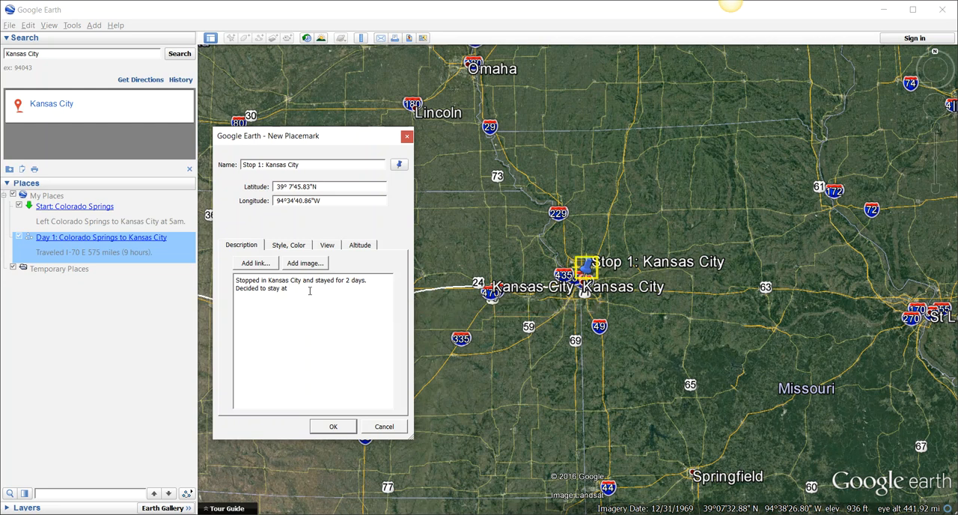
- Switch to the web browser and search Google for "Hotel in Kansas City"
key("alt+Tab")
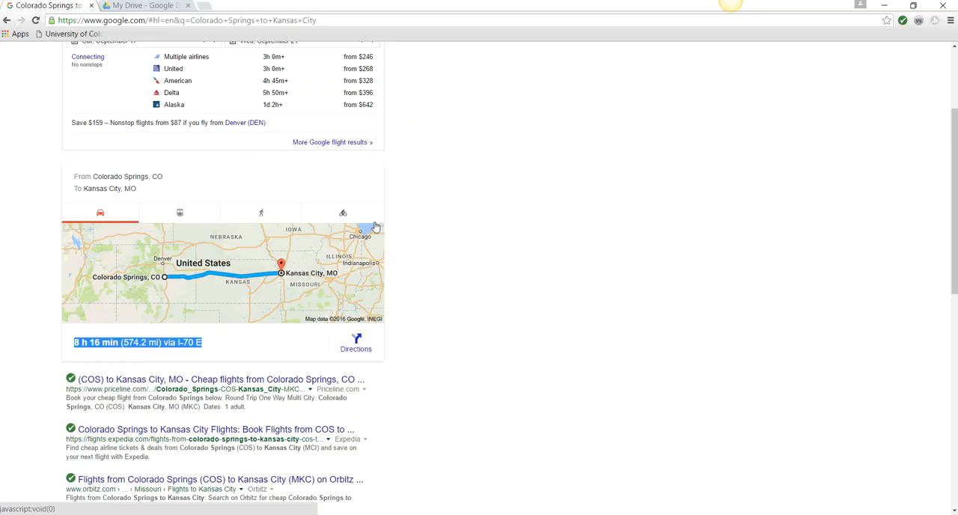
scroll(465, 215, "up", 2)
left_click_drag(181, 59, 45, 46)
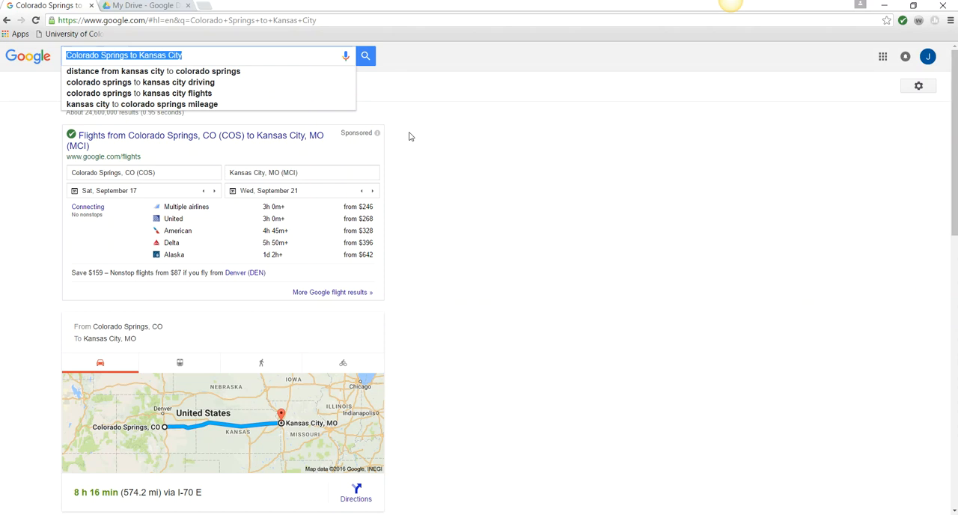
type("H")
key("BackSpace")
type("Motel")
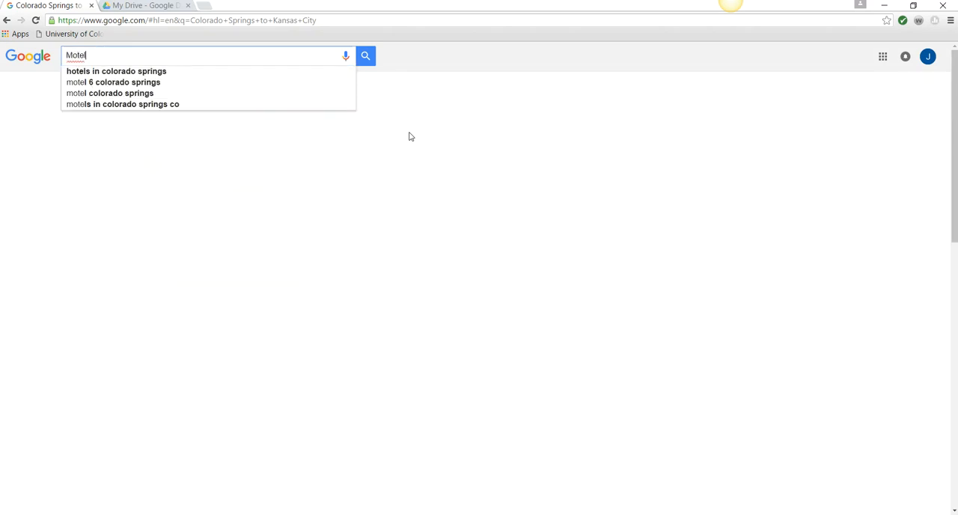
key("BackSpace")
key("BackSpace")
key("BackSpace")
key("BackSpace")
key("BackSpace")
key("BackSpace")
type("Hotel in Kansas Ci")
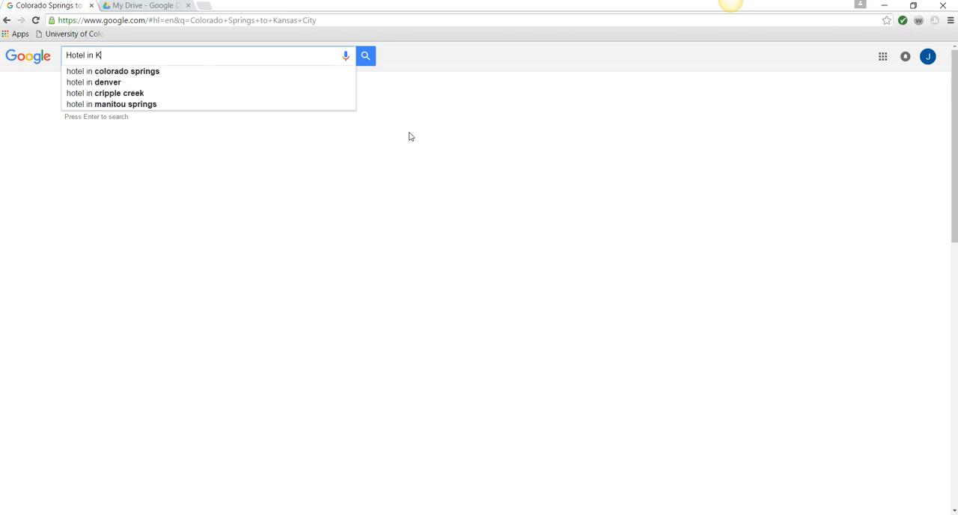
type("ty")
key("Return")
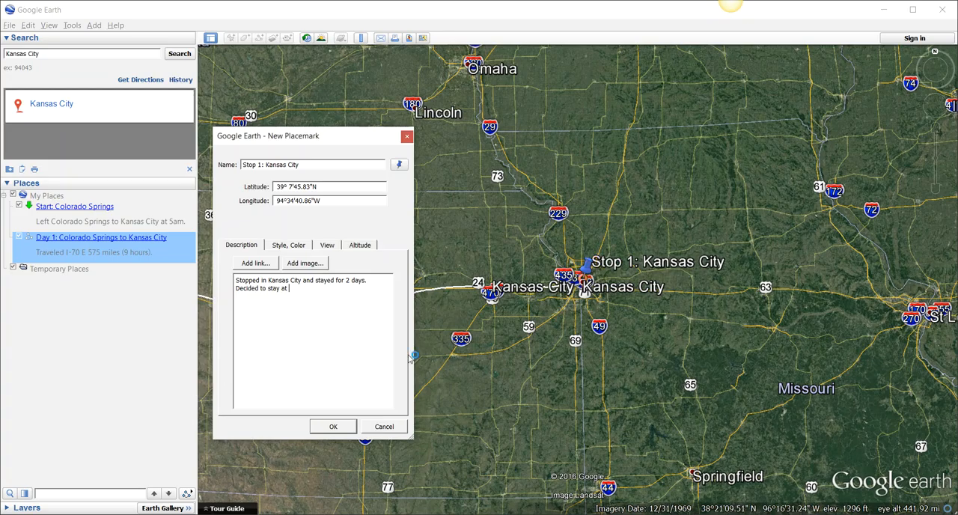
- Return to Google Earth and complete the lodging sentence in the description with "Ambassador Hotel ($225)."
type("Ambassador Hotel")
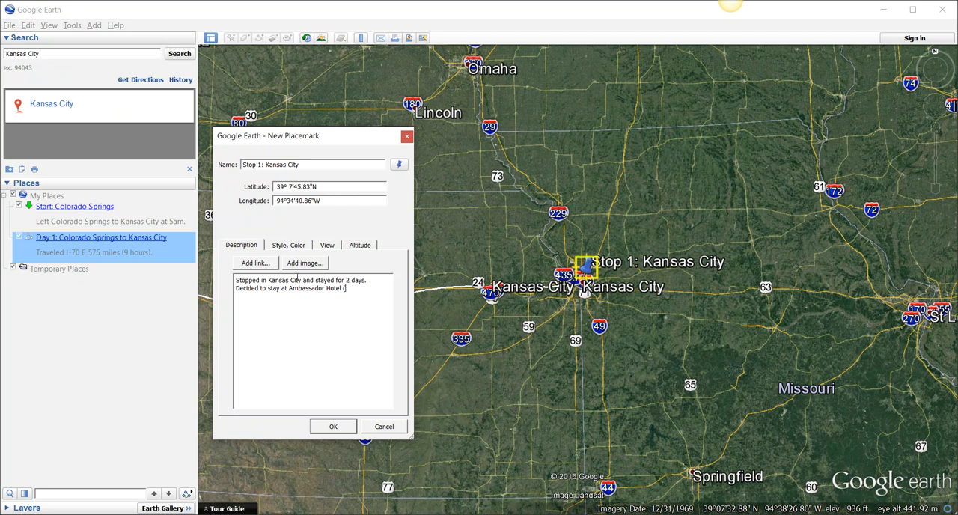
type("$225).")
- Add "Kansas City Royals game against Colorado Rockies ($30)." to the placemark description
type("Kansas")
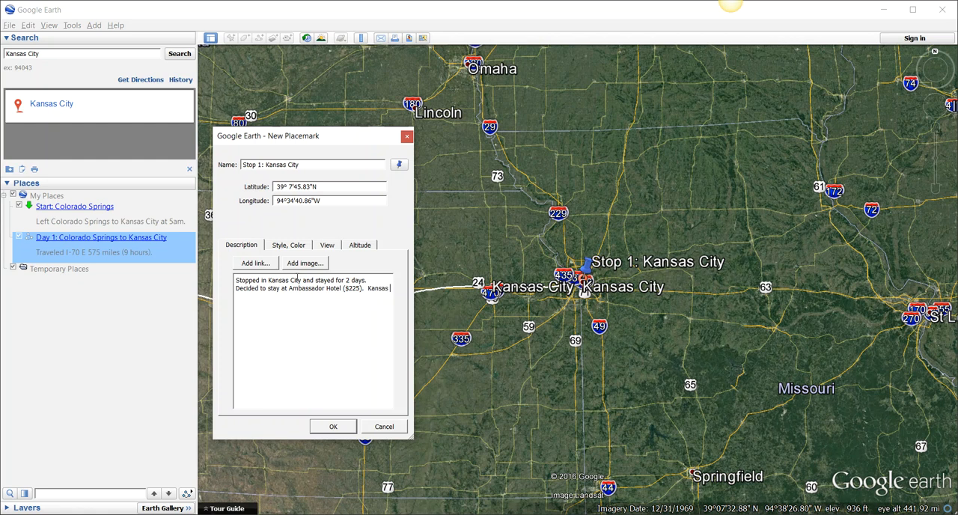
type(" City Royals game a")
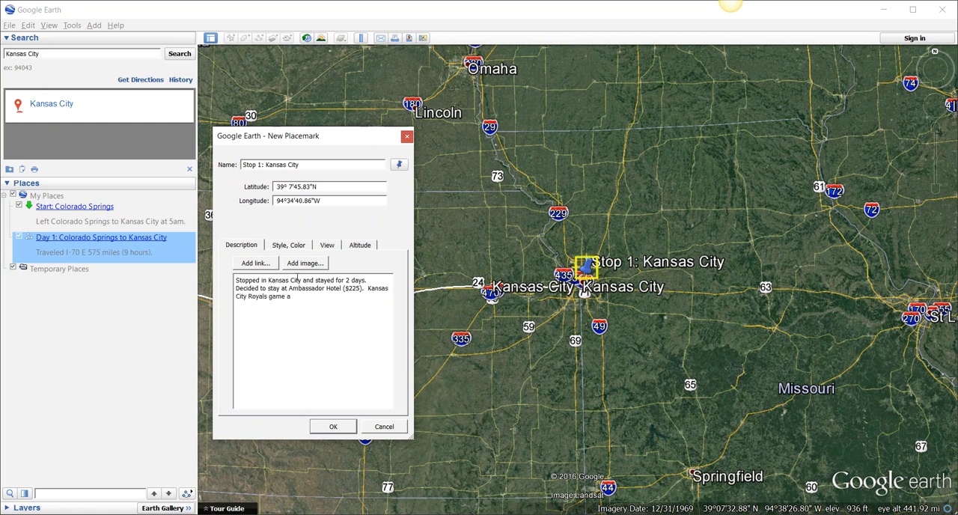
type("gainst Colorado Rockies ($30).")
- Switch to the web browser, search Google for "Restaurant in Kansas City" and open the Gram & Dun listing
key("alt+Tab")
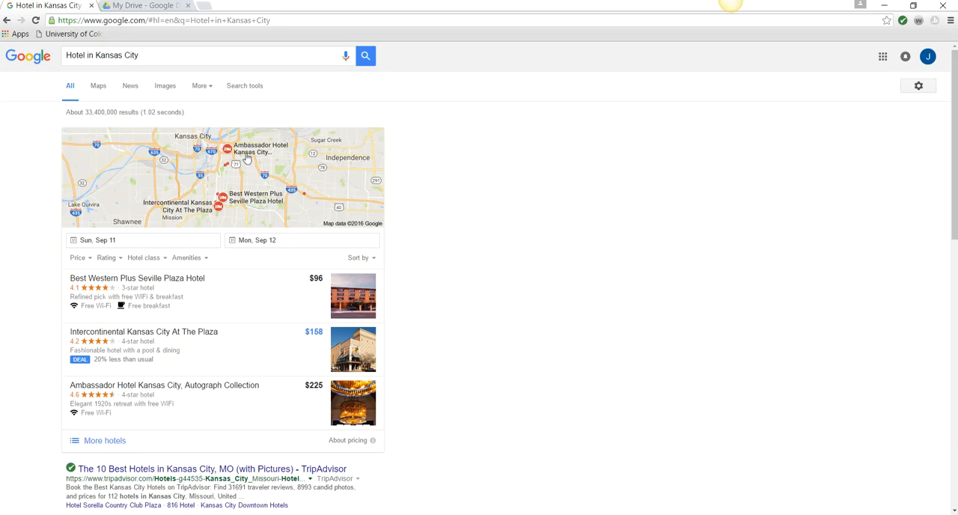
left_click(85, 54)
double_click(75, 55)
type("Rest")
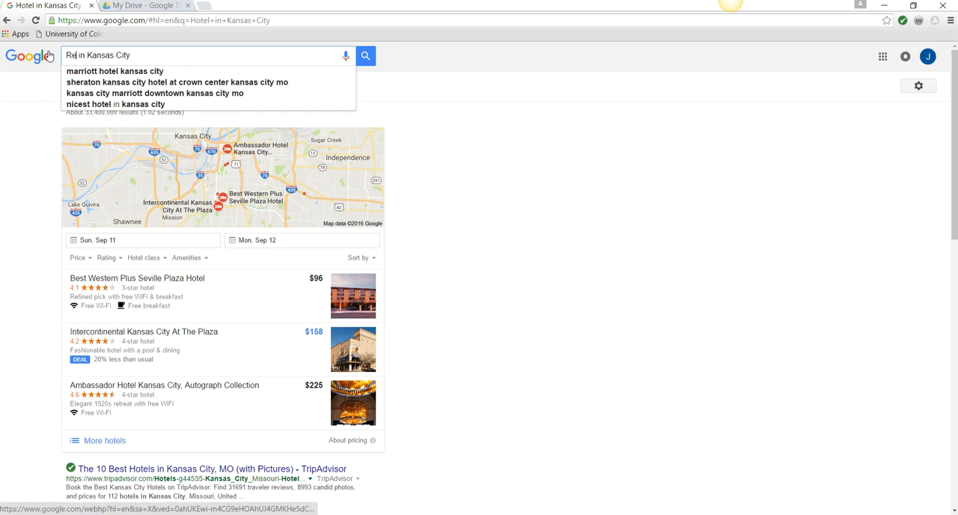
type("aurant")
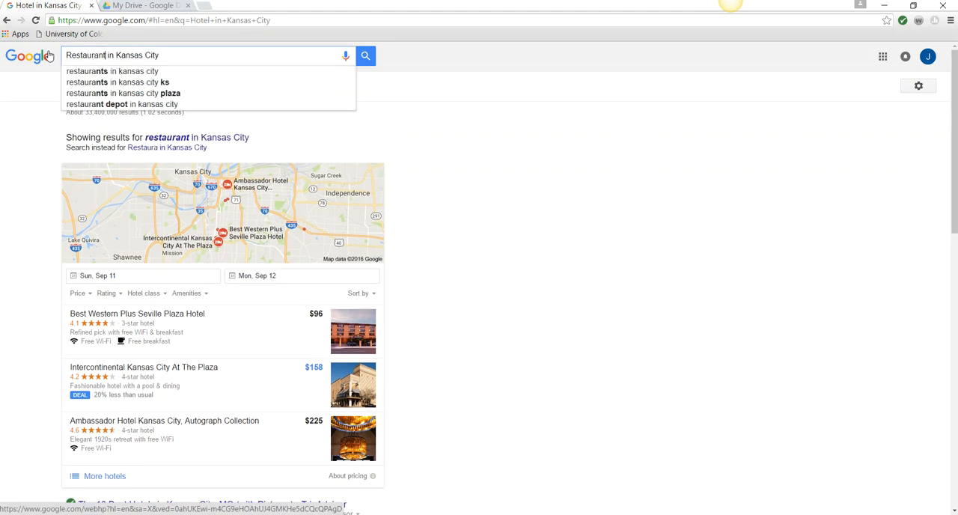
key("Return")
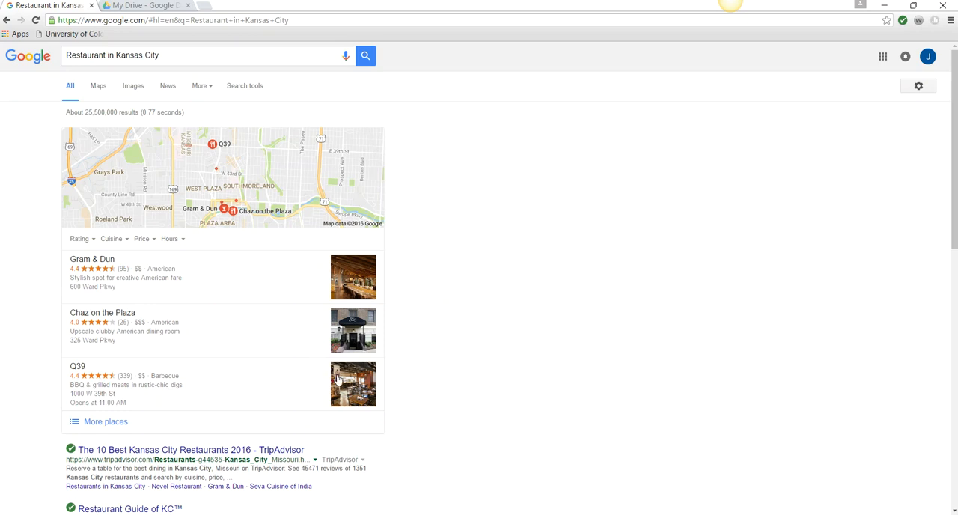
left_click(107, 262)
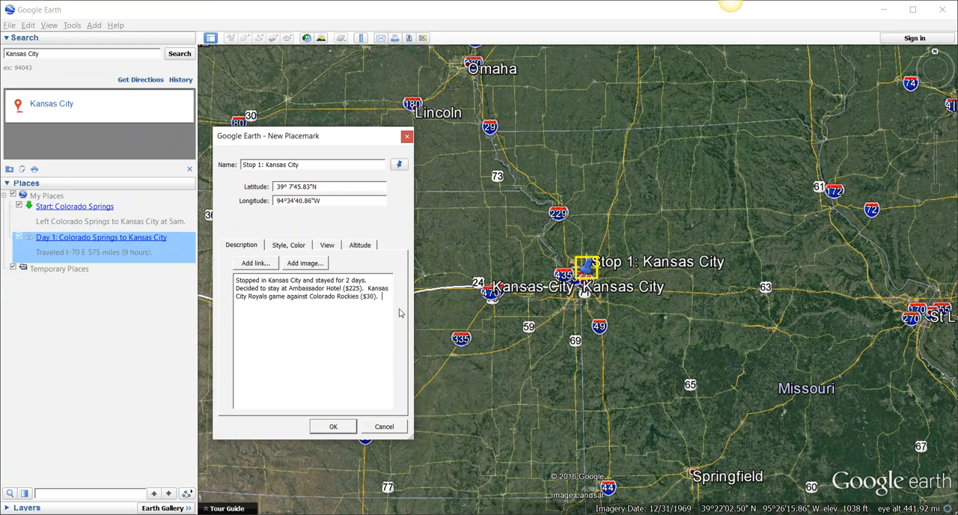
- Return to Google Earth and add a sentence about a fancy dinner at "the Gram and Dun ($60).", followed by two line breaks
type("At")
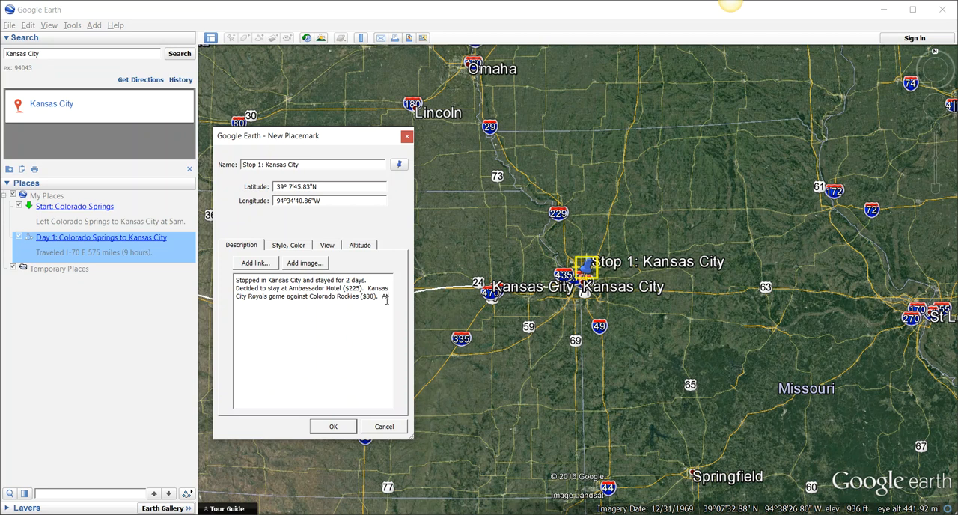
type(" a fancy dinner at the Gram and Dun ($60)")
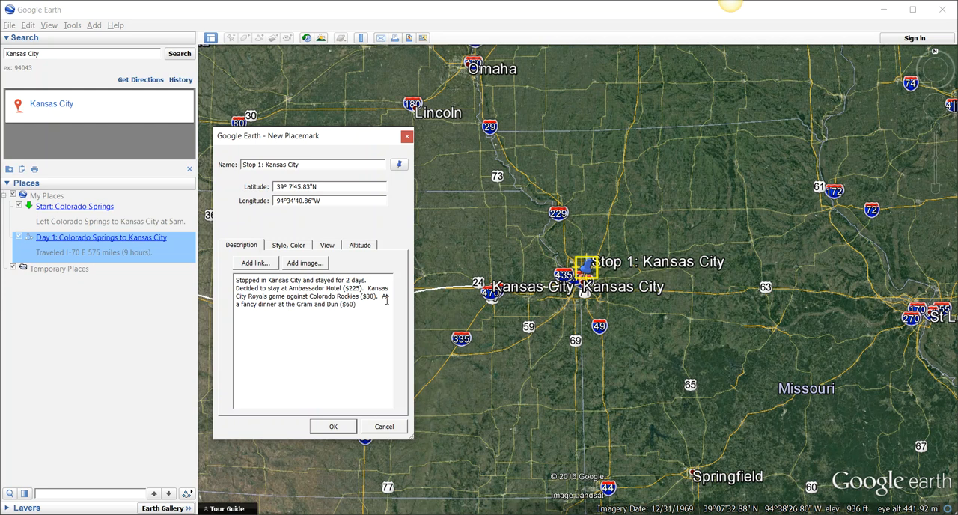
type(".")
key("Return")
key("Return")
- Start adding an image to the description, then search Google for "kansas city royals stadium" in a new web browser tab
left_click(299, 265)
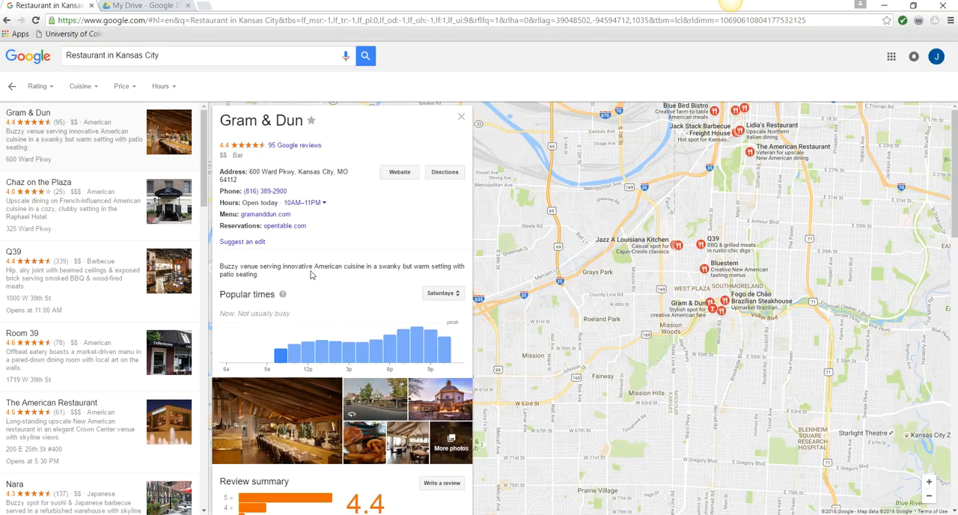
left_click(202, 6)
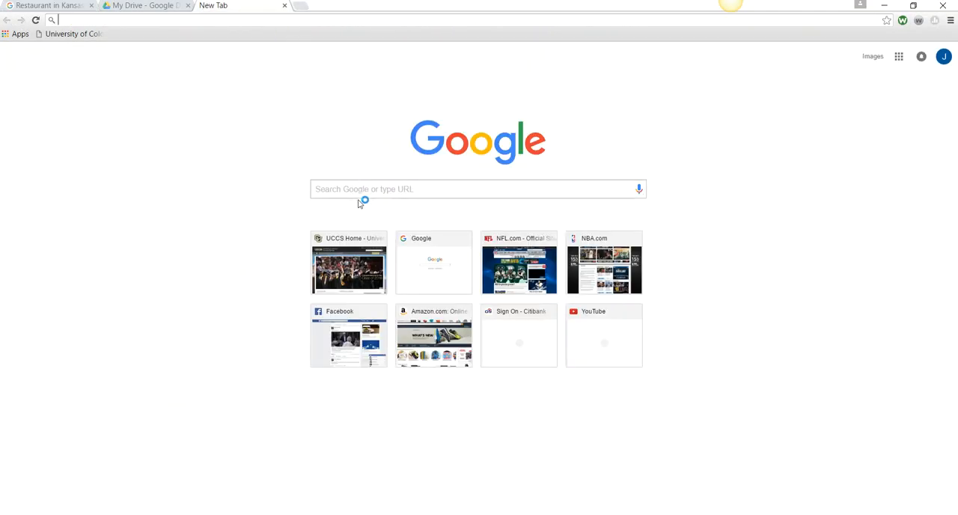
left_click(359, 193)
type("Kansas city")
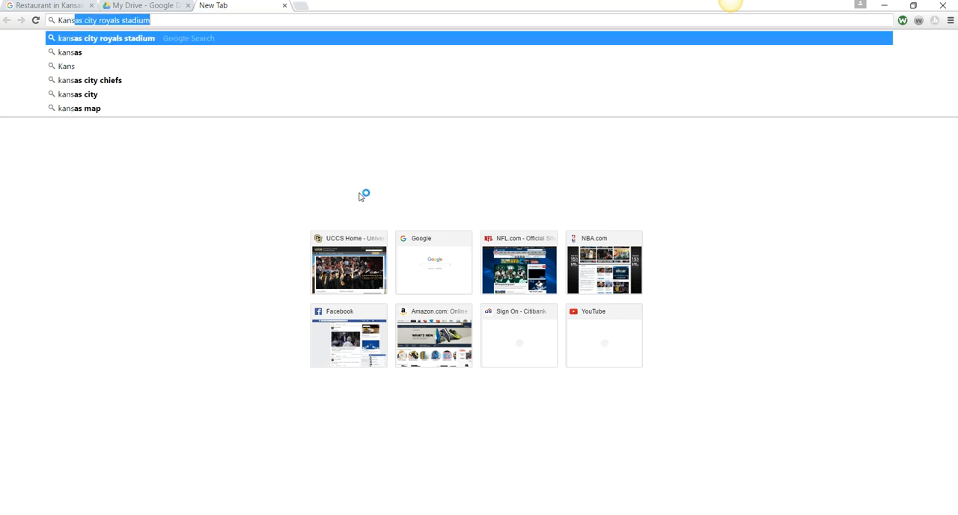
key("Return")
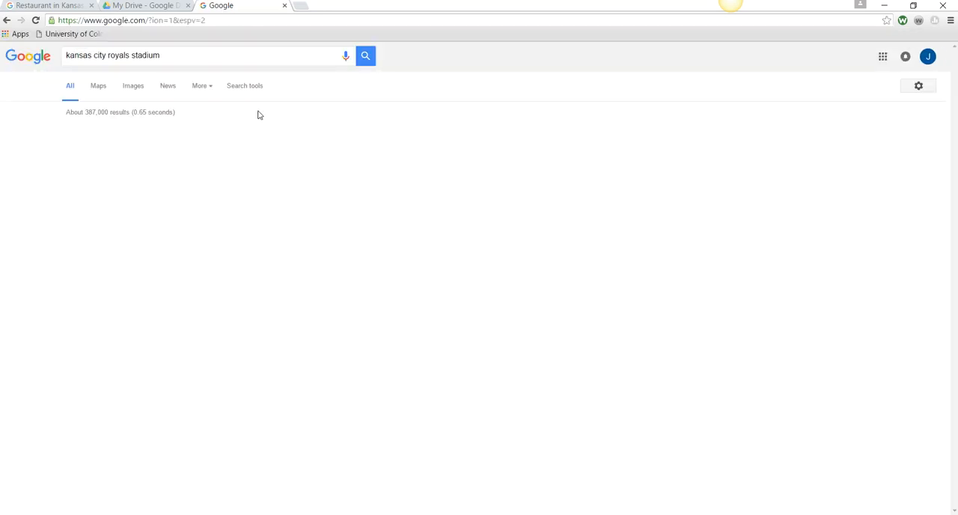
- Change the Google search to "kansas city" and display its image results
left_click(191, 54)
key("BackSpace")
key("BackSpace")
key("BackSpace")
key("BackSpace")
key("BackSpace")
key("BackSpace")
key("BackSpace")
key("BackSpace")
key("BackSpace")
key("BackSpace")
key("BackSpace")
key("BackSpace")
key("BackSpace")
key("BackSpace")
key("BackSpace")
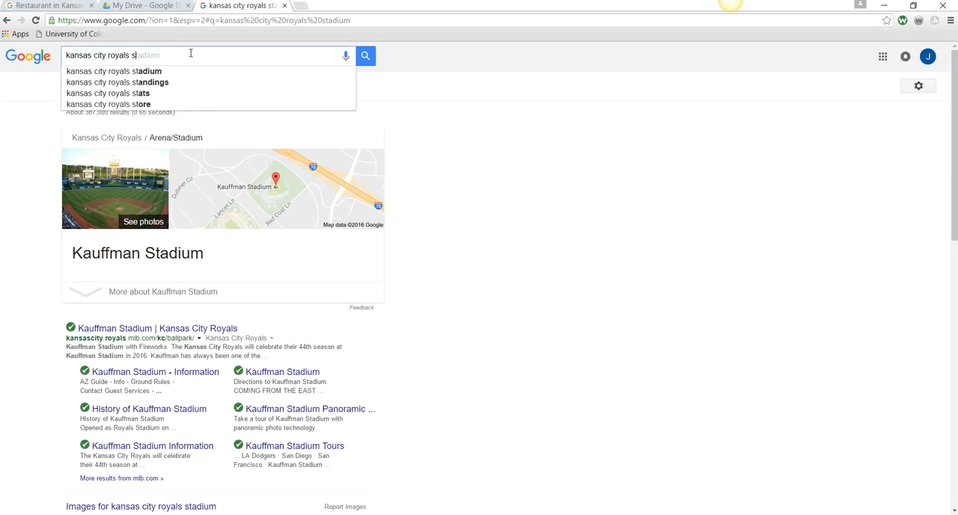
type("4")
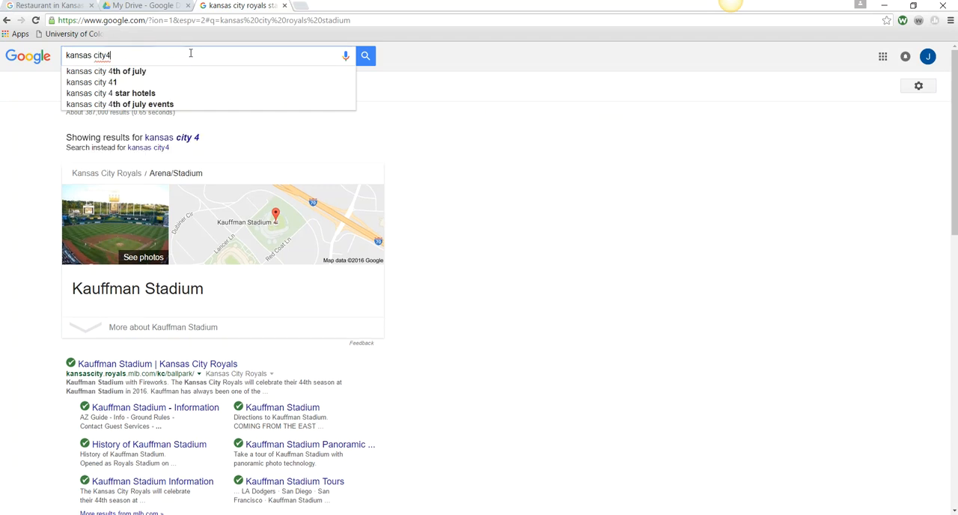
key("BackSpace")
key("Return")
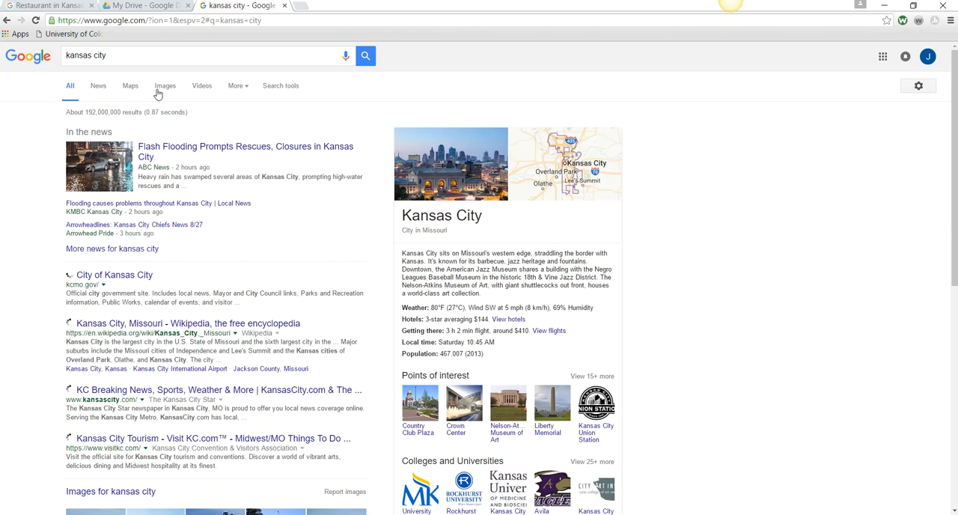
left_click(166, 88)
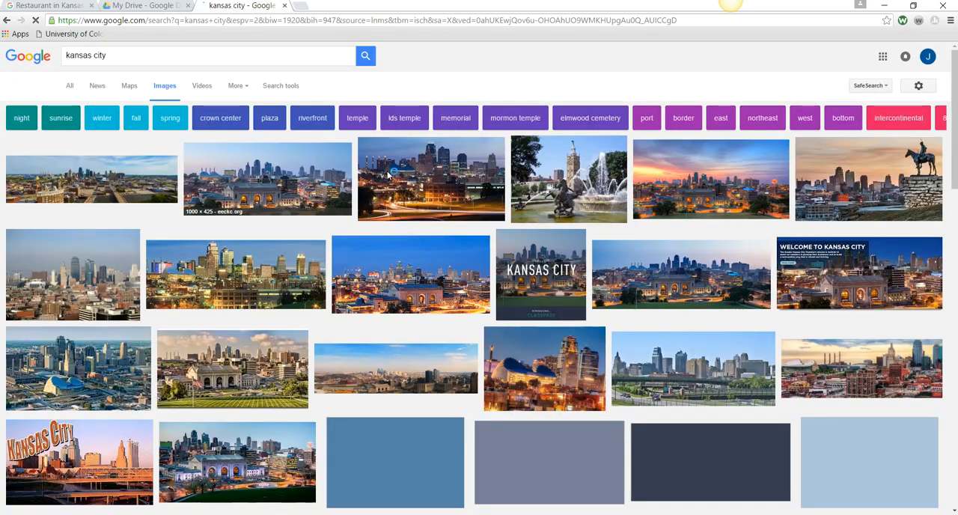
- Open the Kansas City skyline image from the Ethnic Enrichment Commission and copy its image address
left_click(269, 189)
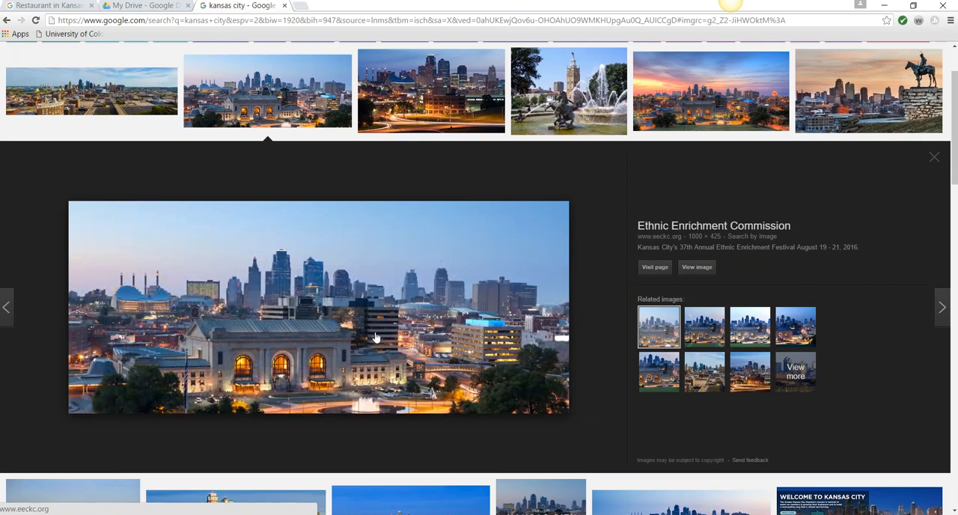
right_click(295, 298)
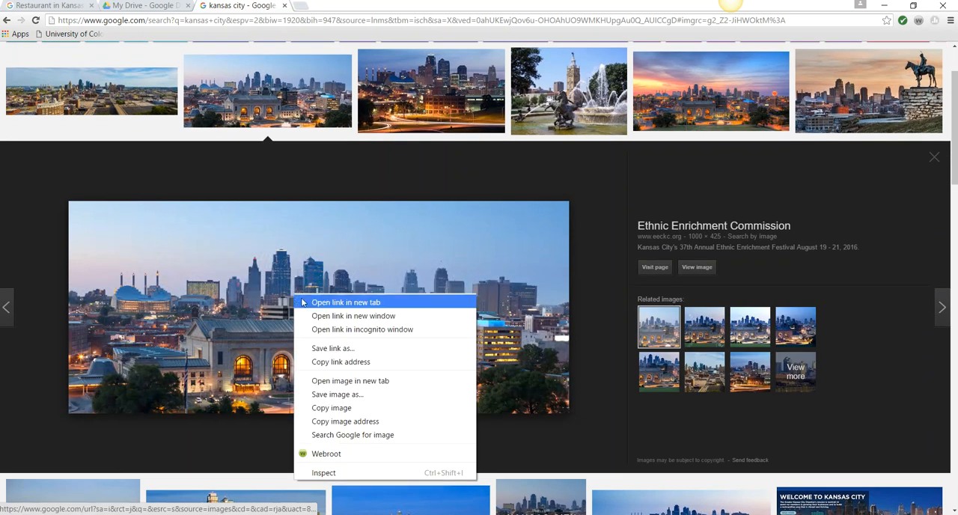
left_click(365, 421)
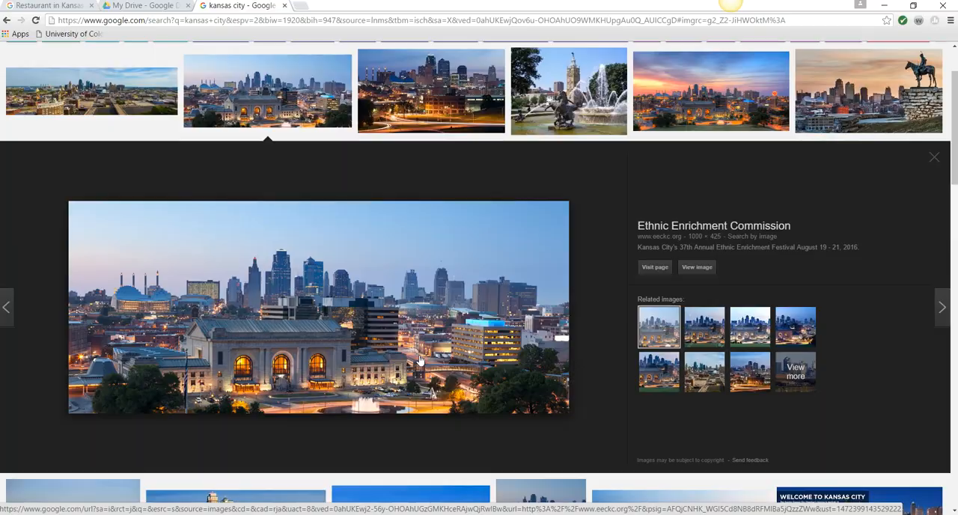
- Return to Google Earth and insert the copied skyline image address into the placemark description, followed by two line breaks
key("alt+Tab")
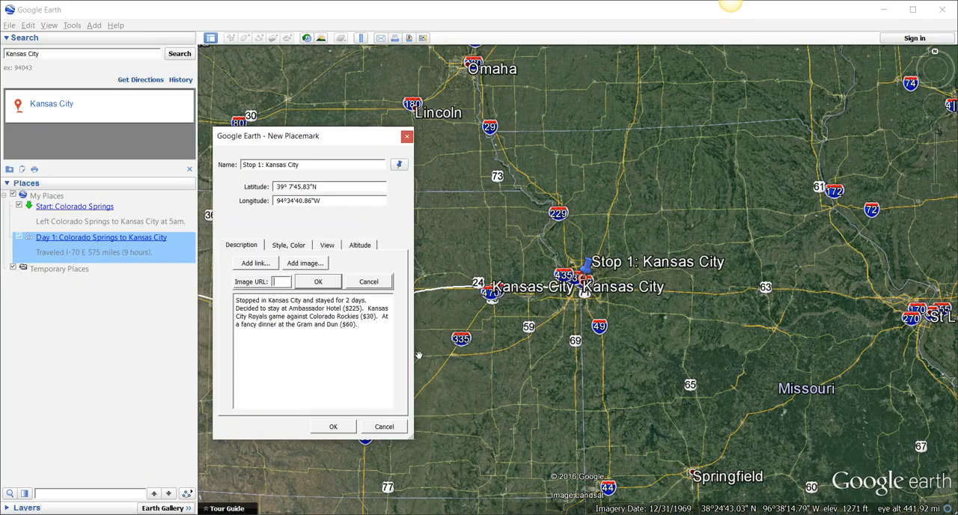
right_click(276, 281)
left_click(314, 348)
left_click(317, 282)
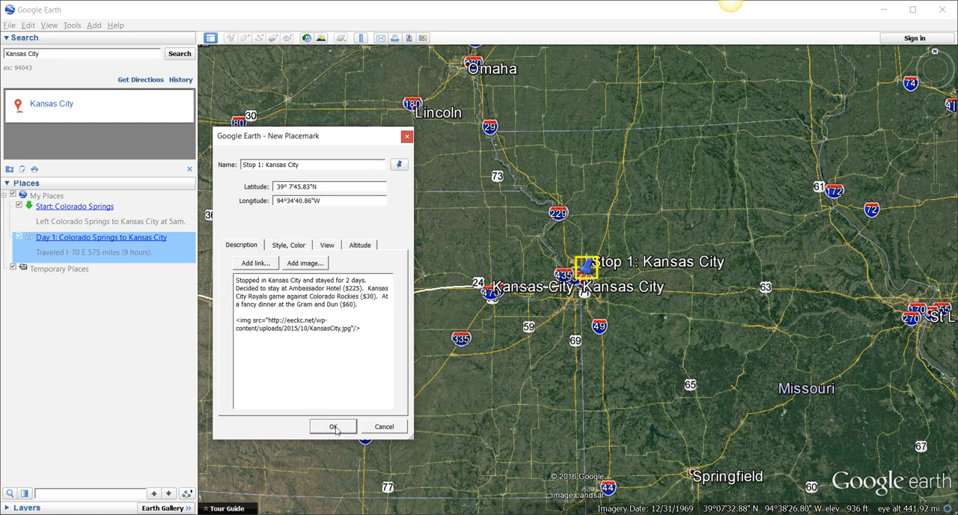
left_click_drag(367, 330, 236, 320)
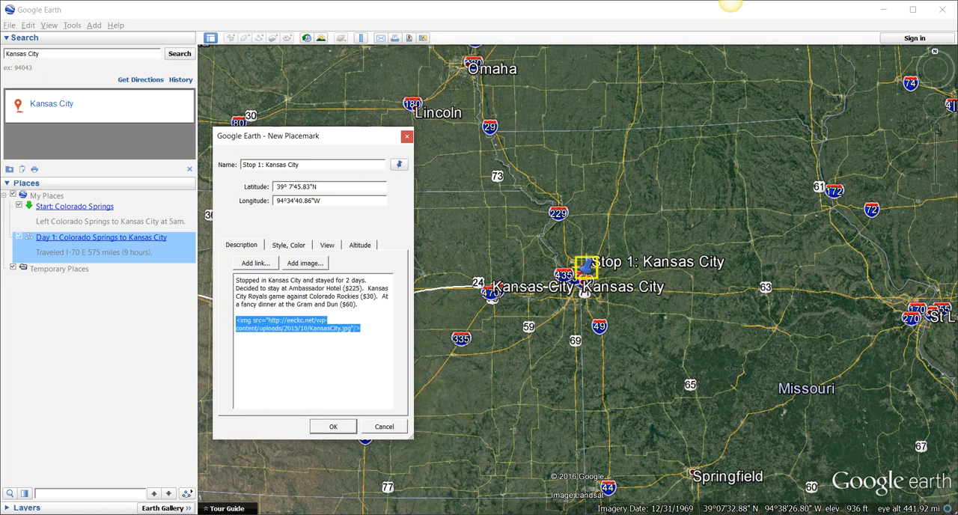
left_click(373, 328)
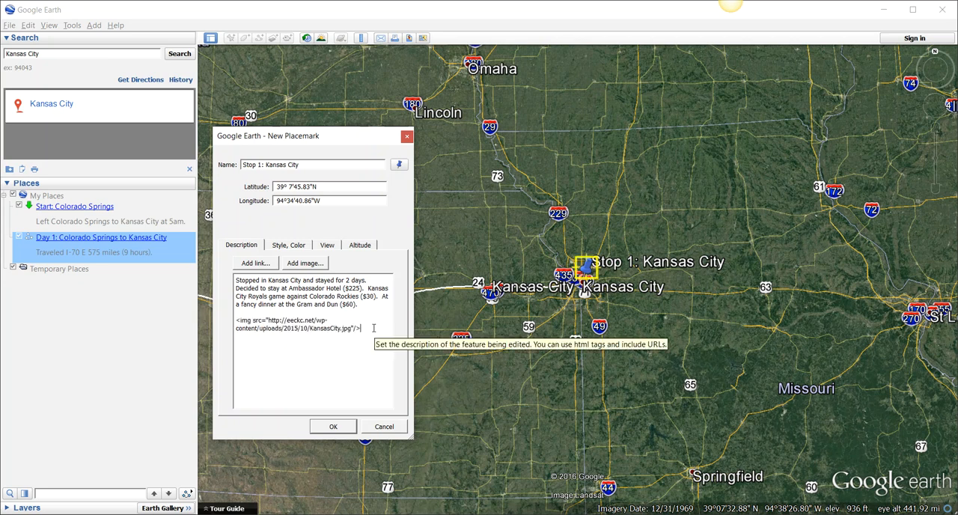
key("Return")
key("Return")
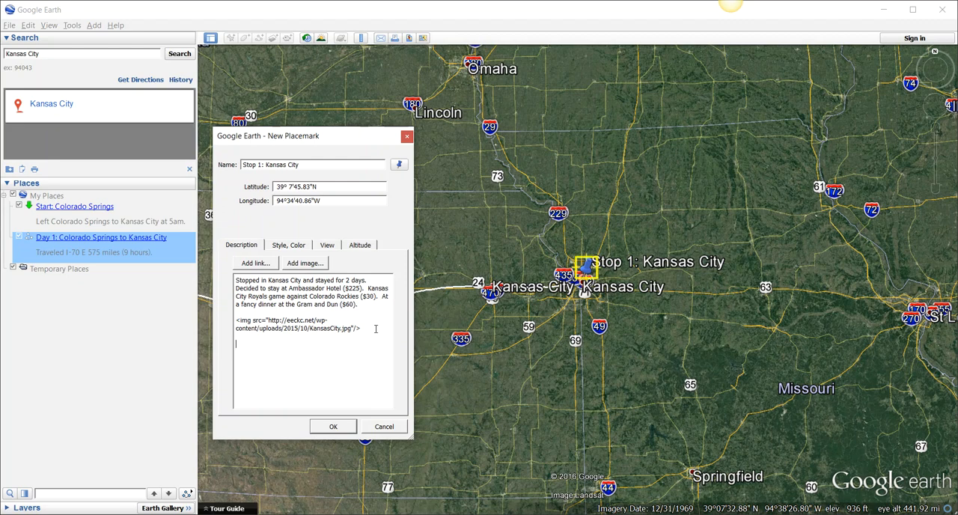
- Switch to the web browser, open the Gram & Dun dinner menu from its Google listing and copy the menu's web address
key("alt+Tab")
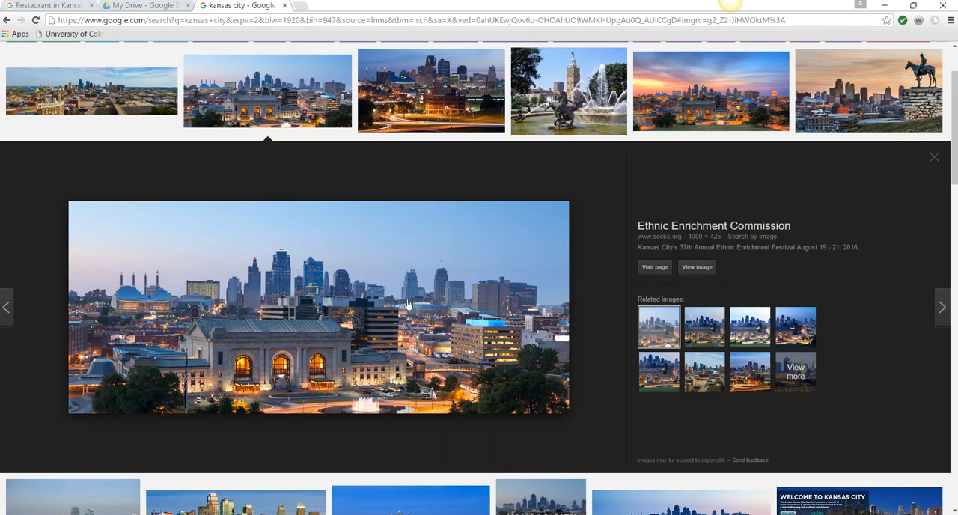
left_click(57, 10)
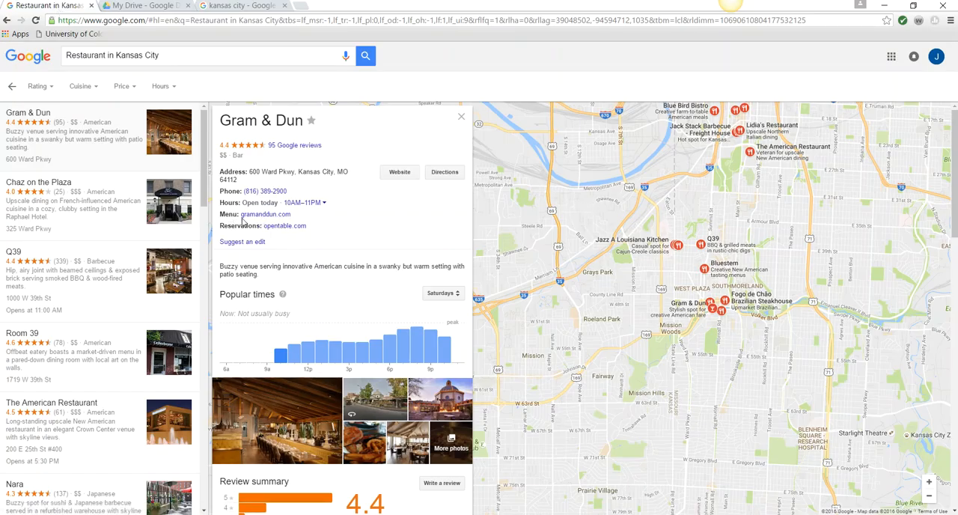
left_click(266, 214)
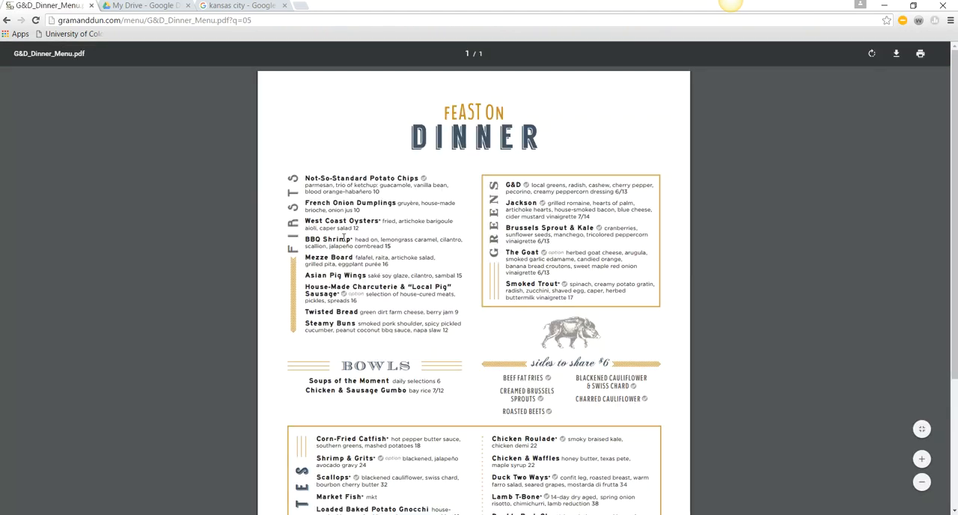
scroll(441, 233, "down", 5)
scroll(439, 274, "up", 5)
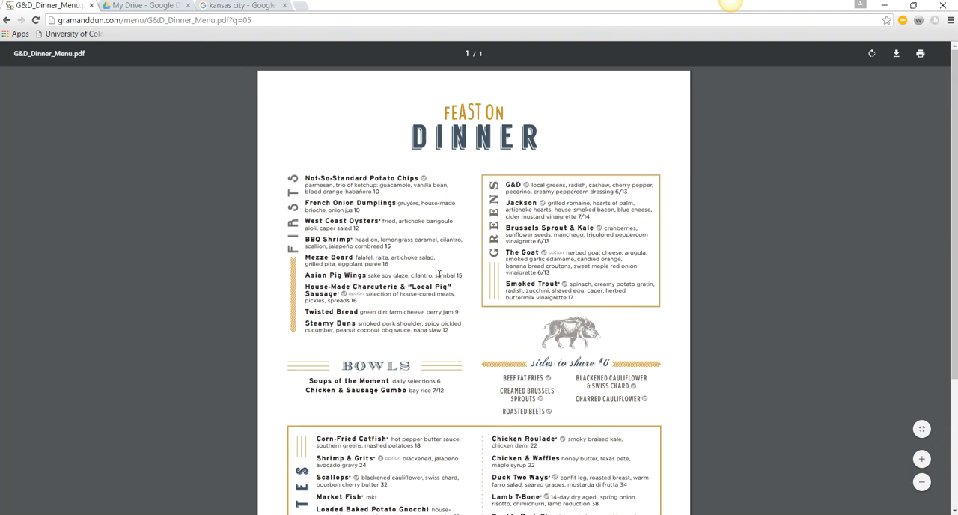
left_click(123, 21)
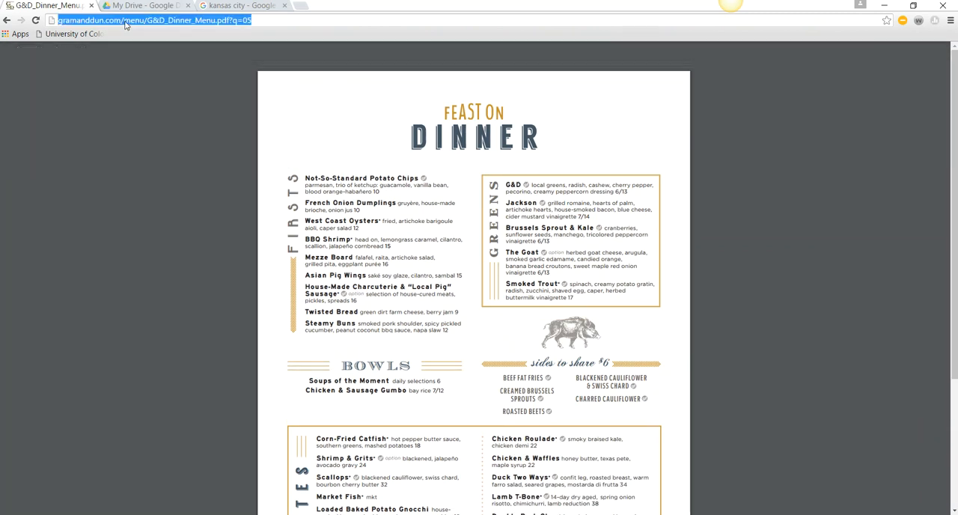
right_click(125, 22)
left_click(174, 67)
- Return to Google Earth and add the copied dinner menu address as a link in the Stop 1: Kansas City description
key("alt+Tab")
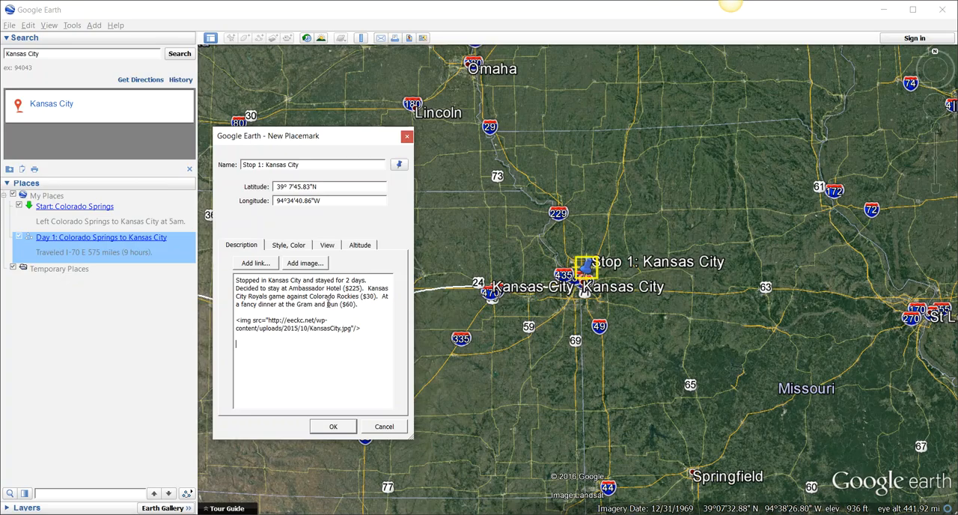
left_click(258, 266)
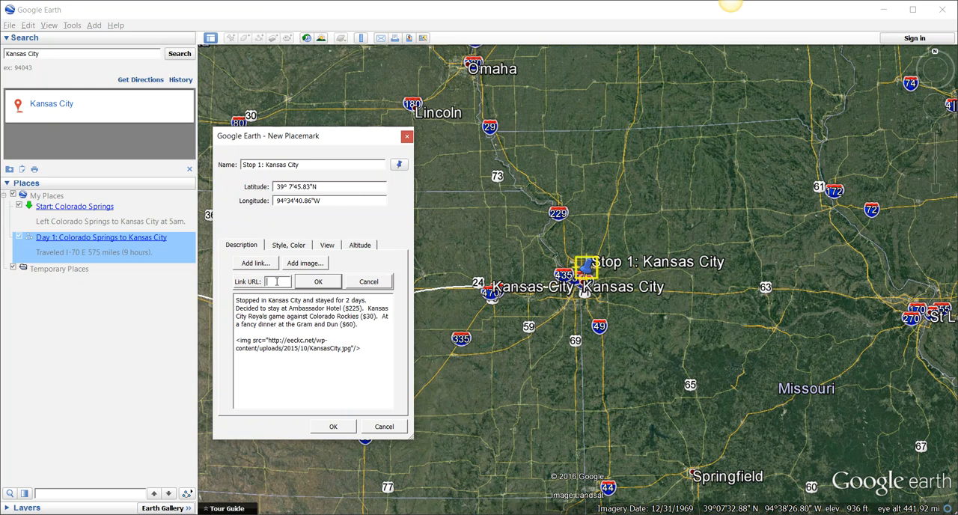
right_click(277, 282)
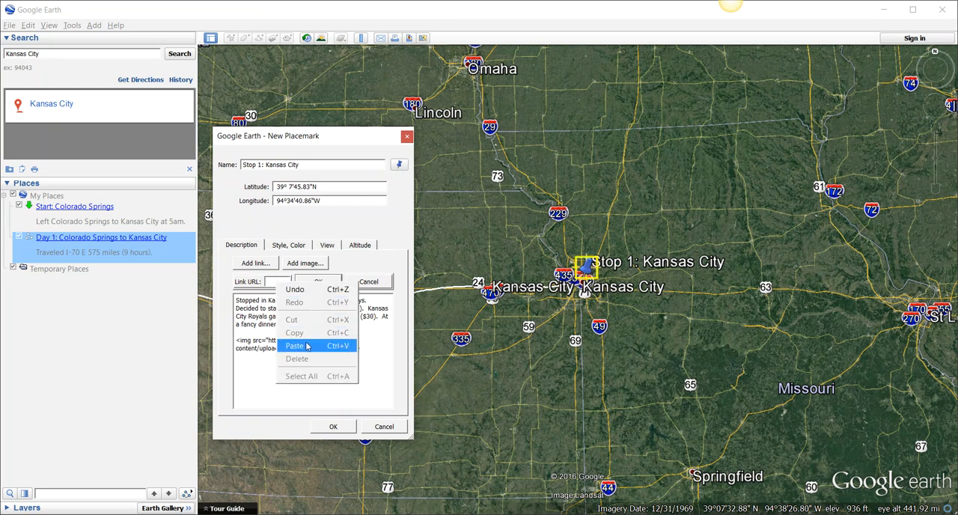
left_click(307, 344)
left_click(318, 282)
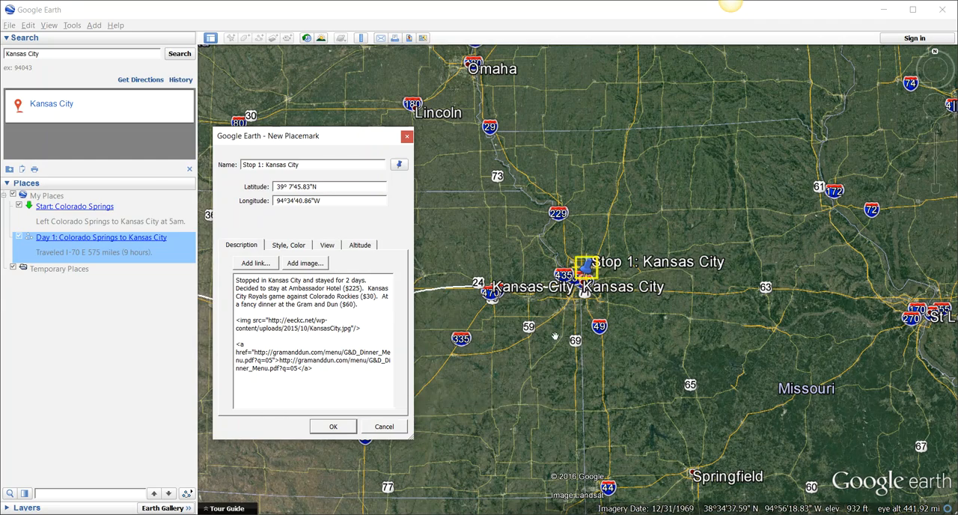
- Switch to the web browser, open "The First American flag" document from Google Drive and look through it
key("alt+Tab")
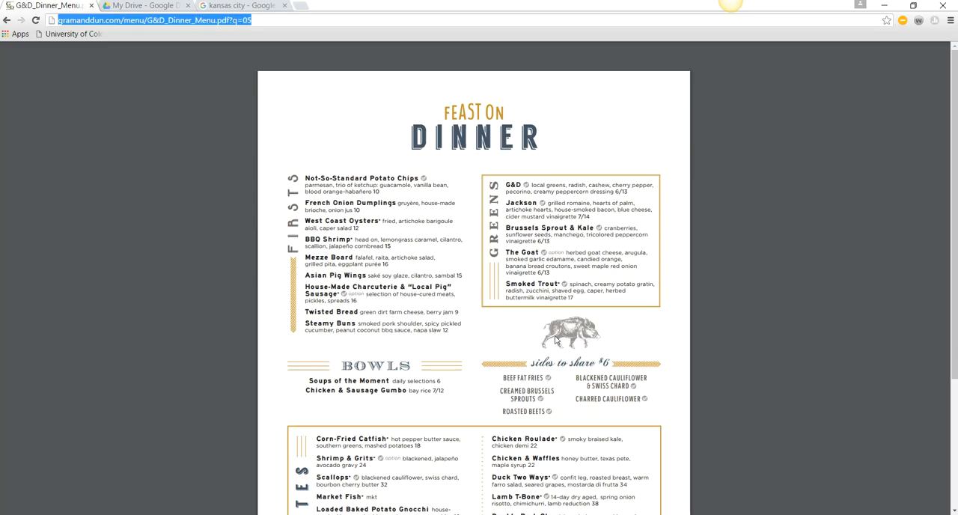
left_click(132, 7)
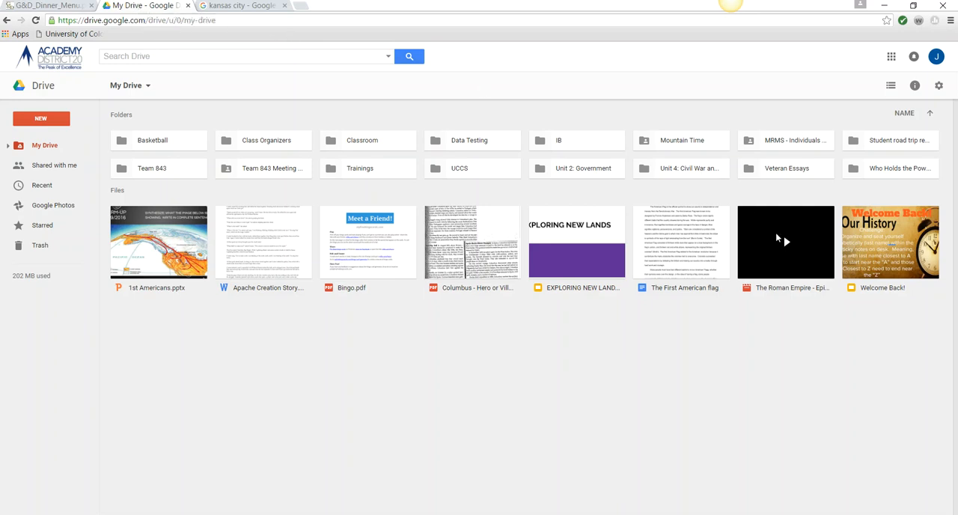
double_click(673, 236)
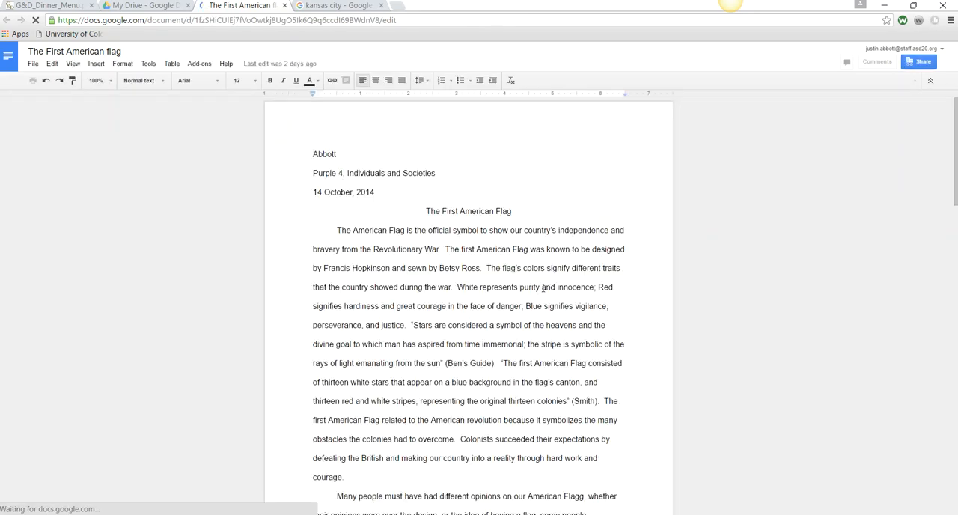
scroll(542, 287, "down", 12)
scroll(541, 288, "down", 3)
scroll(541, 288, "up", 10)
scroll(541, 288, "up", 2)
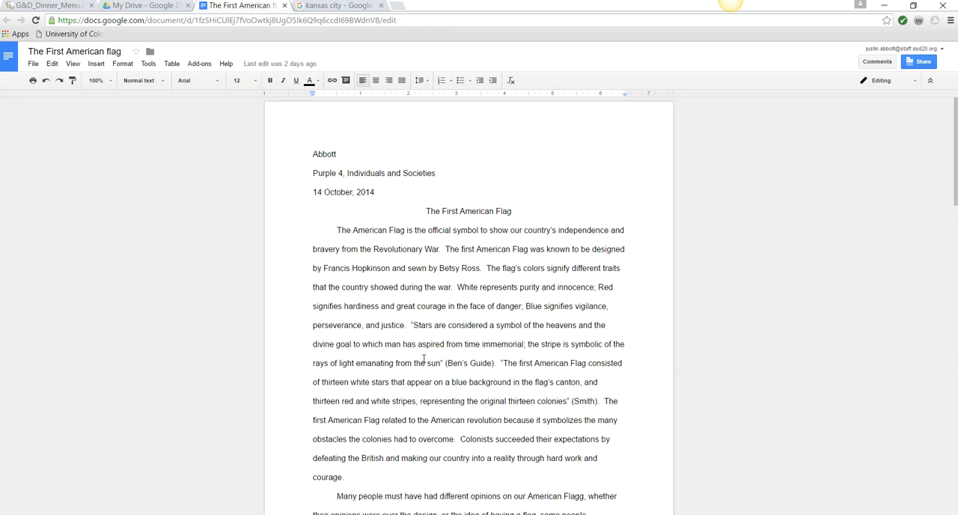
- Open the document's sharing settings and copy its shareable view link
left_click(915, 63)
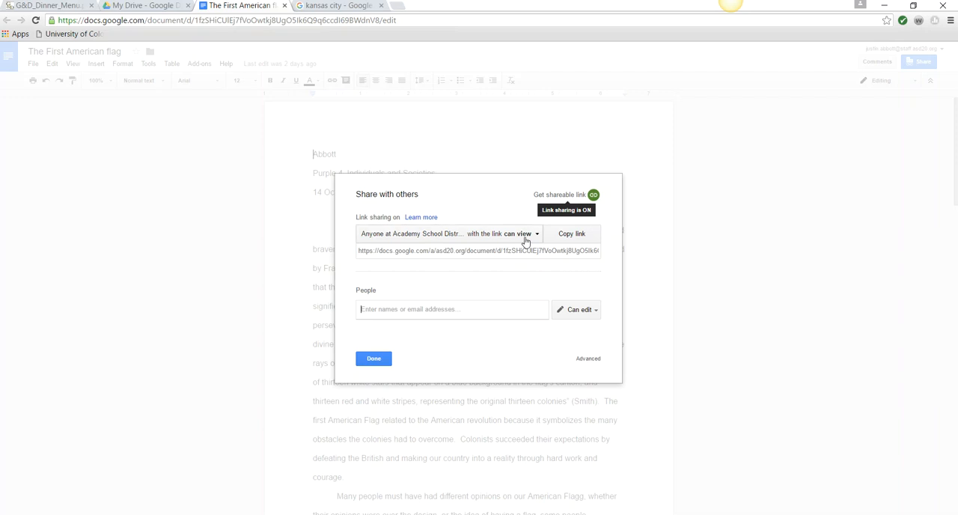
left_click(487, 255)
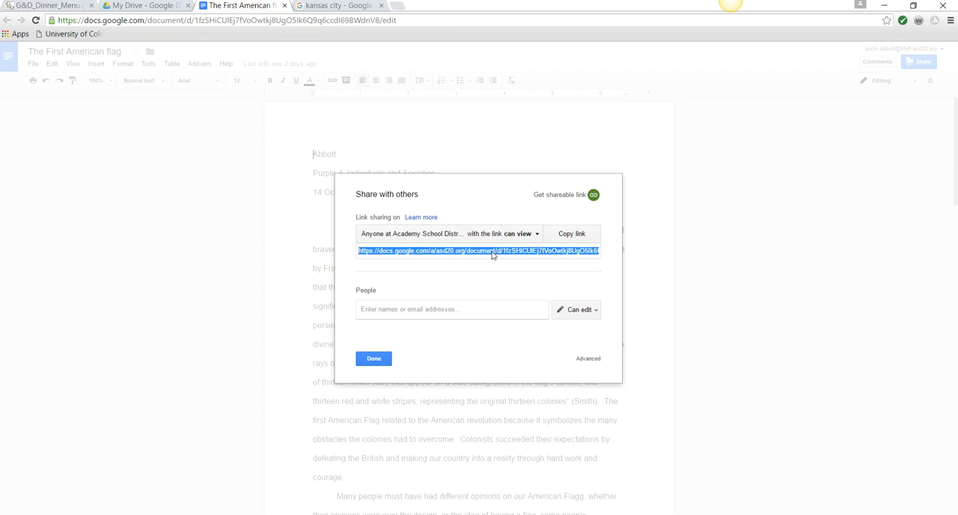
right_click(493, 254)
left_click(527, 260)
- Return to Google Earth, add the copied document link to the description and save the Stop 1: Kansas City placemark
key("alt+Tab")
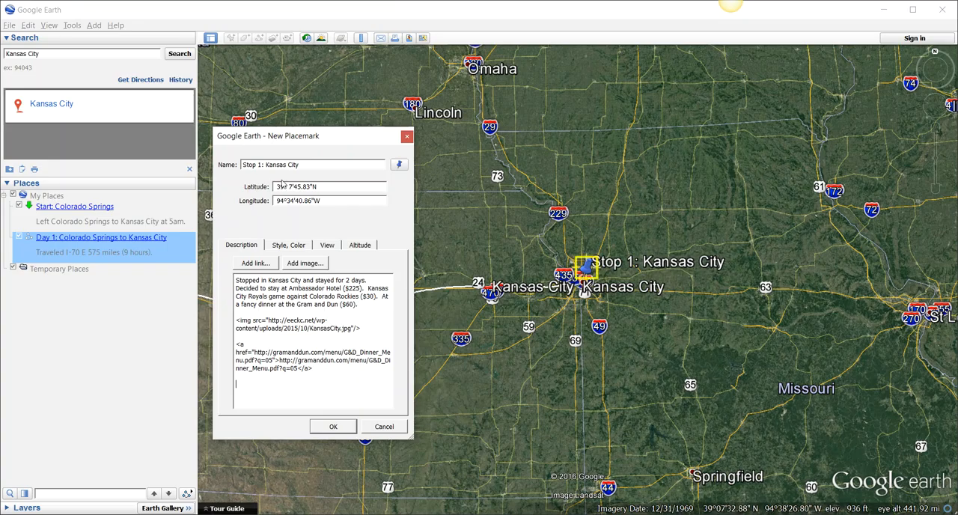
left_click(255, 267)
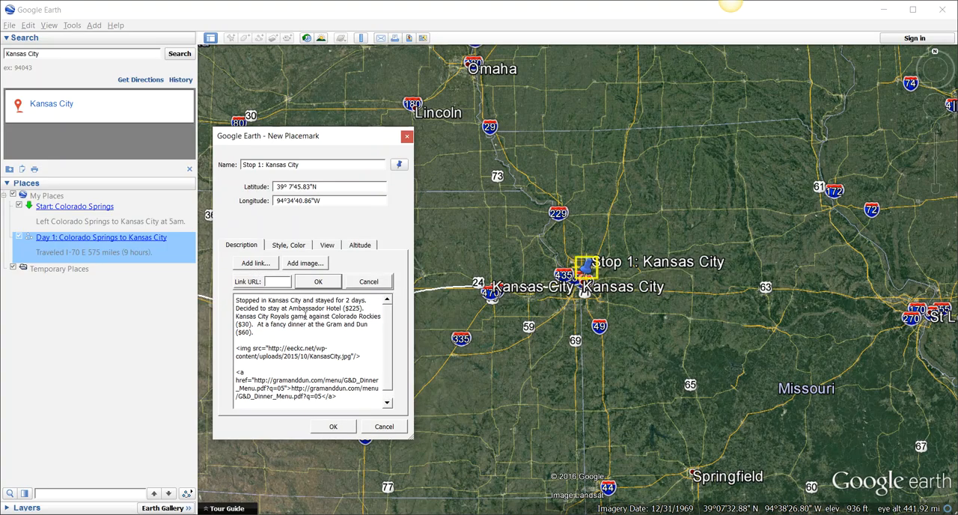
right_click(275, 283)
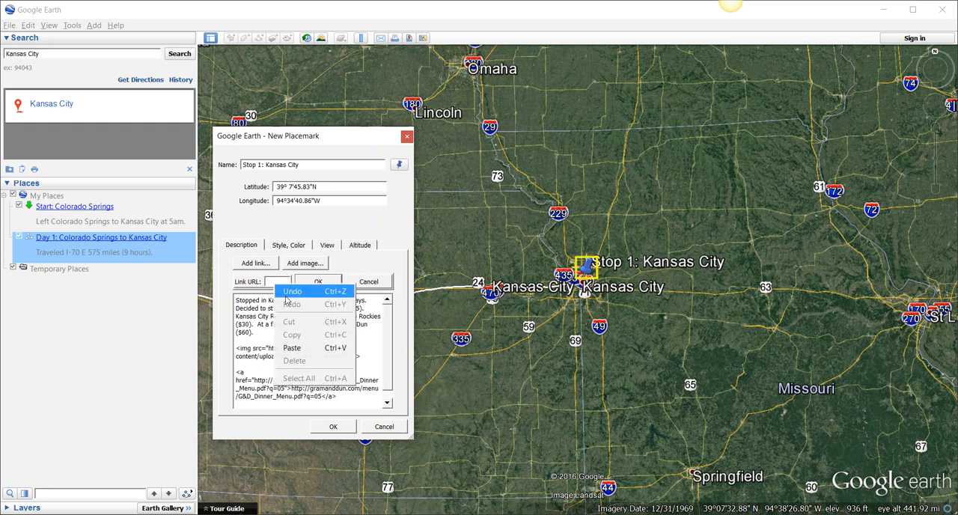
left_click(285, 342)
left_click(332, 395)
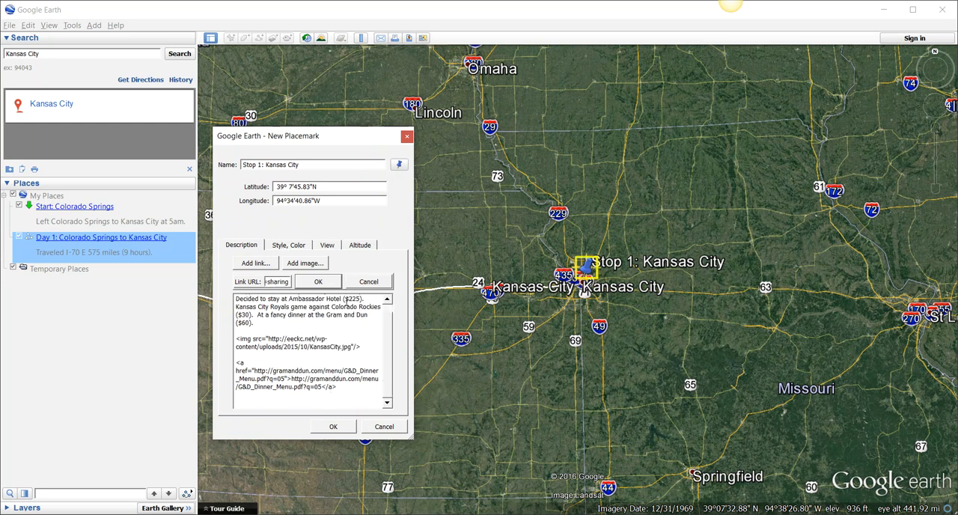
left_click(318, 281)
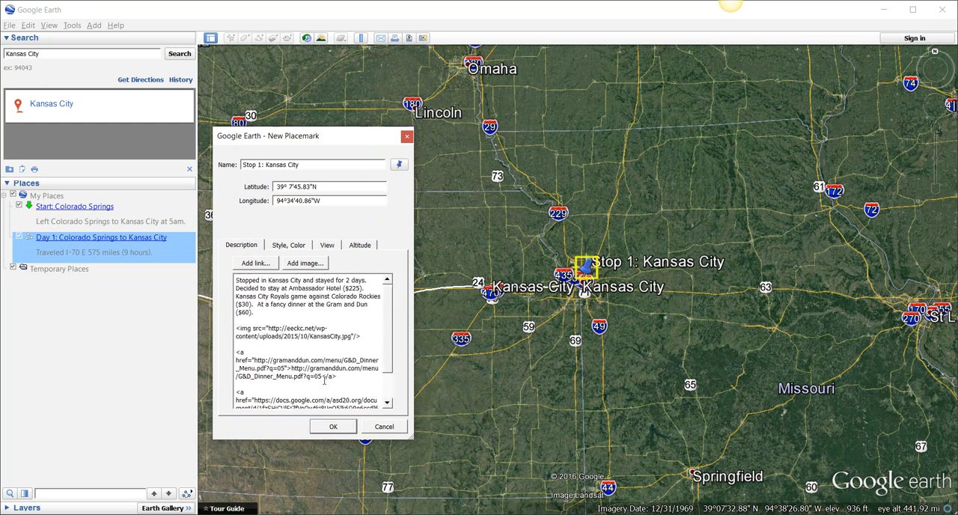
left_click(333, 427)
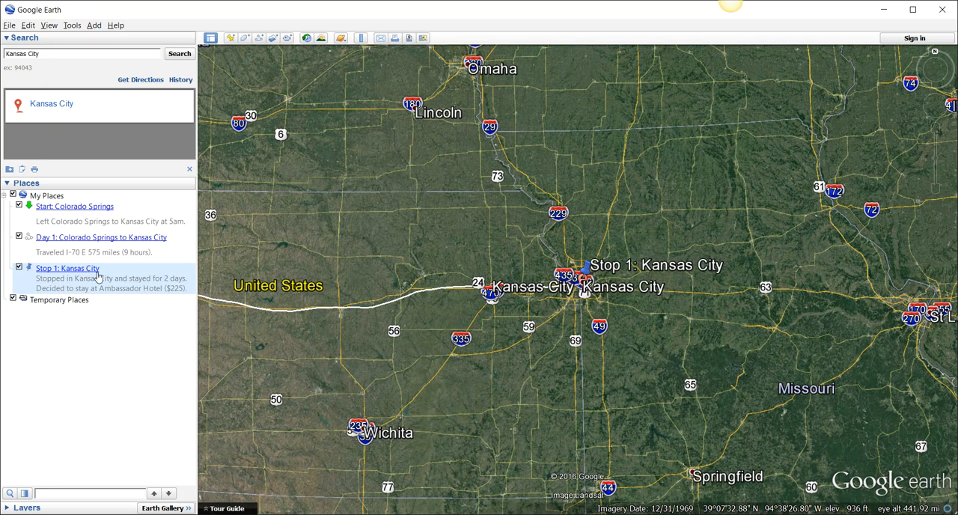
- Open the Stop 1: Kansas City balloon, check its Google Docs link by viewing the document, and return to the map
left_click(586, 264)
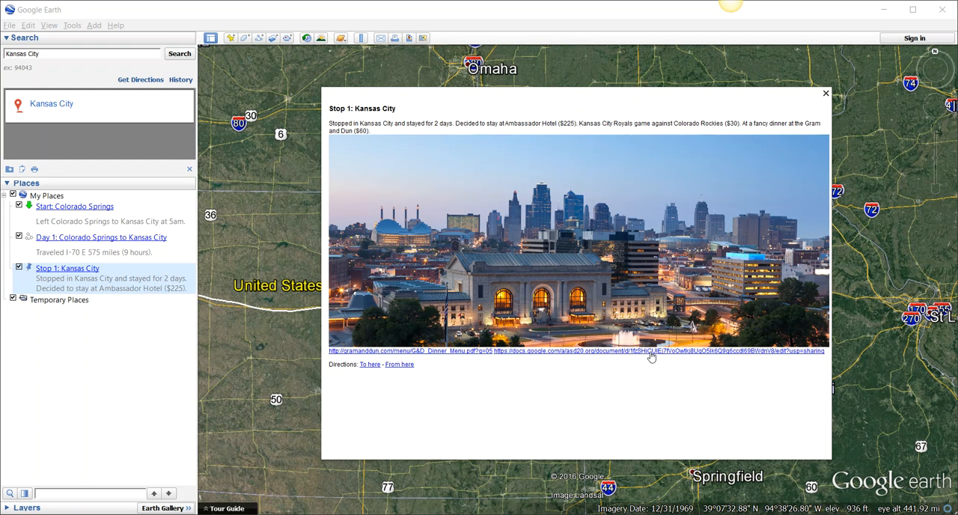
left_click(688, 353)
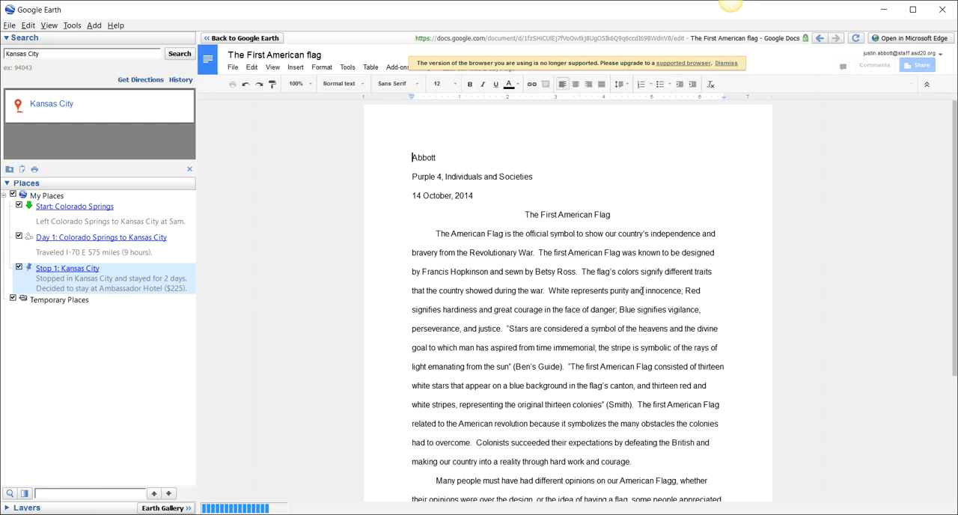
scroll(642, 291, "down", 5)
scroll(642, 290, "up", 4)
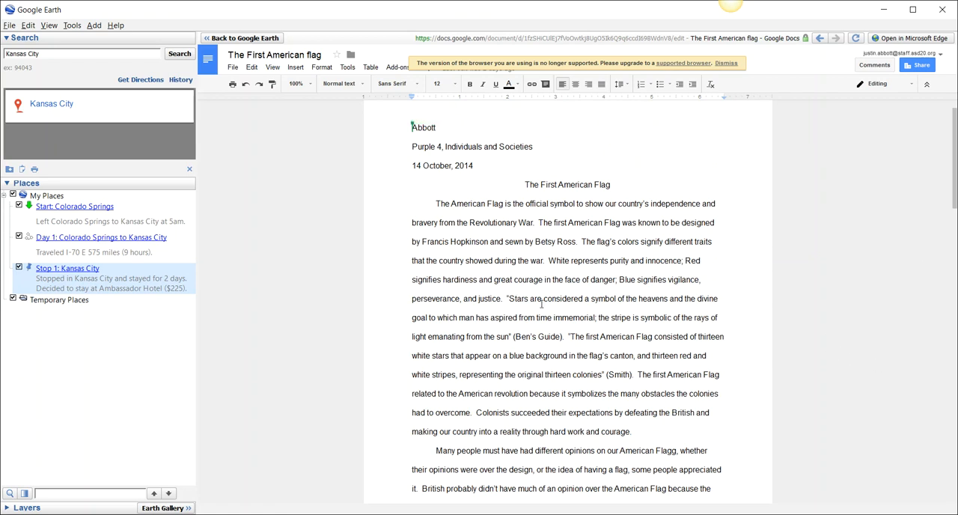
scroll(486, 254, "up", 1)
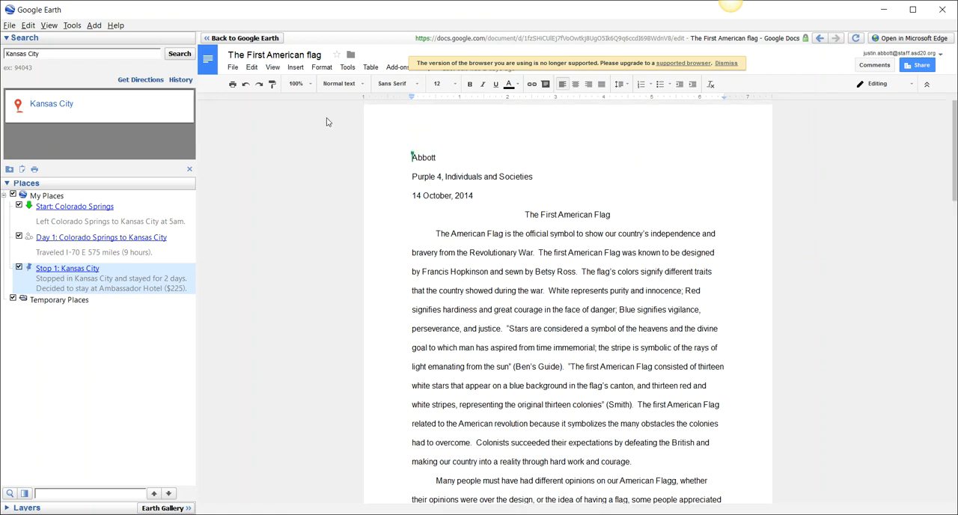
left_click(226, 39)
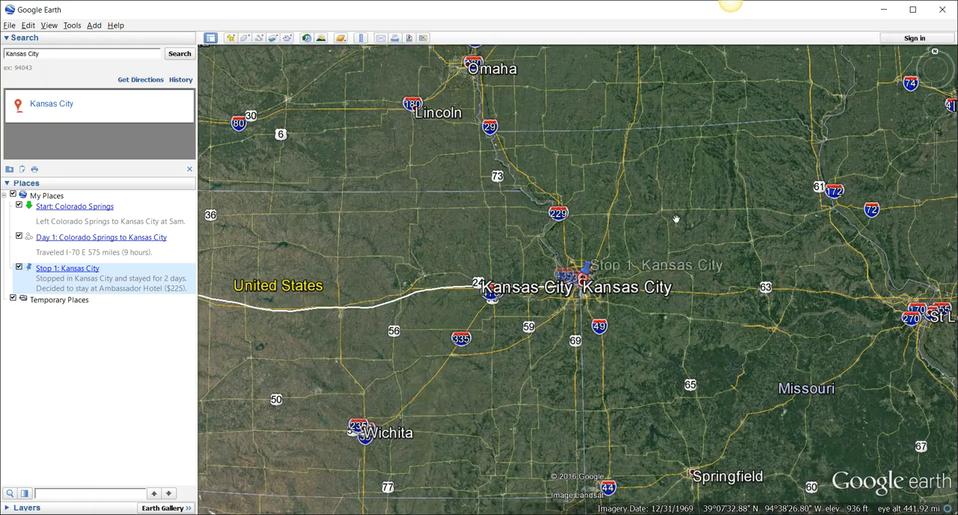
- Widen the map view to show the region from Kansas City east toward Chicago
scroll(771, 327, "down", 4)
left_click_drag(790, 289, 668, 312)
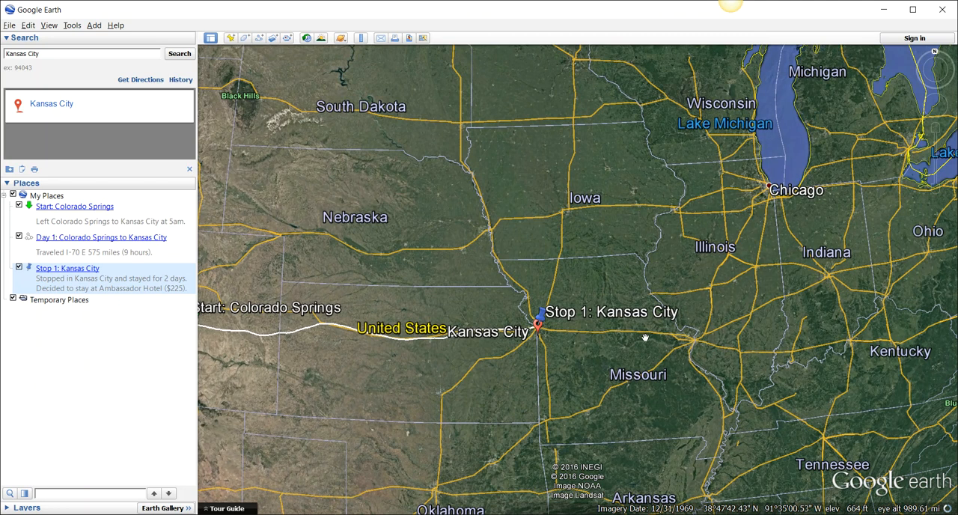
scroll(673, 313, "up", 2)
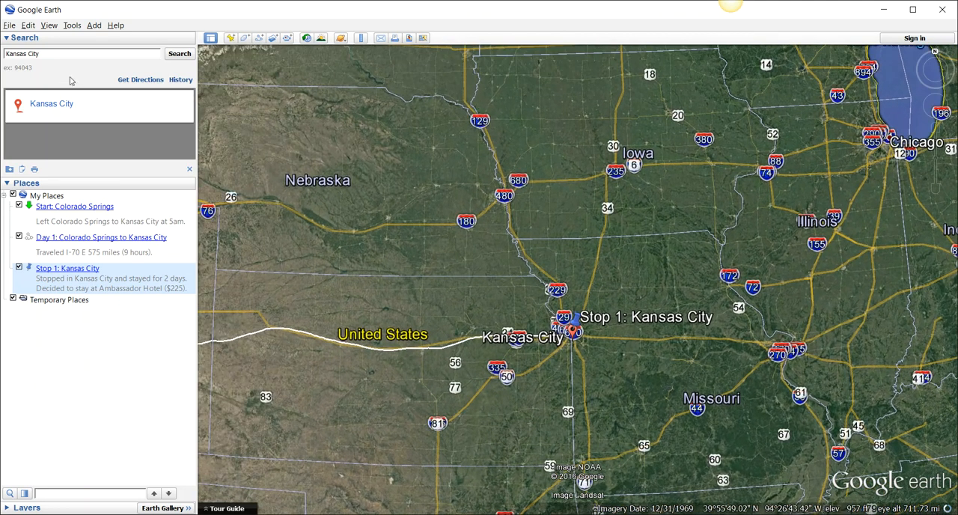
- Search for Kansas City Royals Baseball, Royal Way, and inspect Kauffman Stadium up close in a tilted 3D view
left_click_drag(41, 54, 6, 54)
left_click(54, 54)
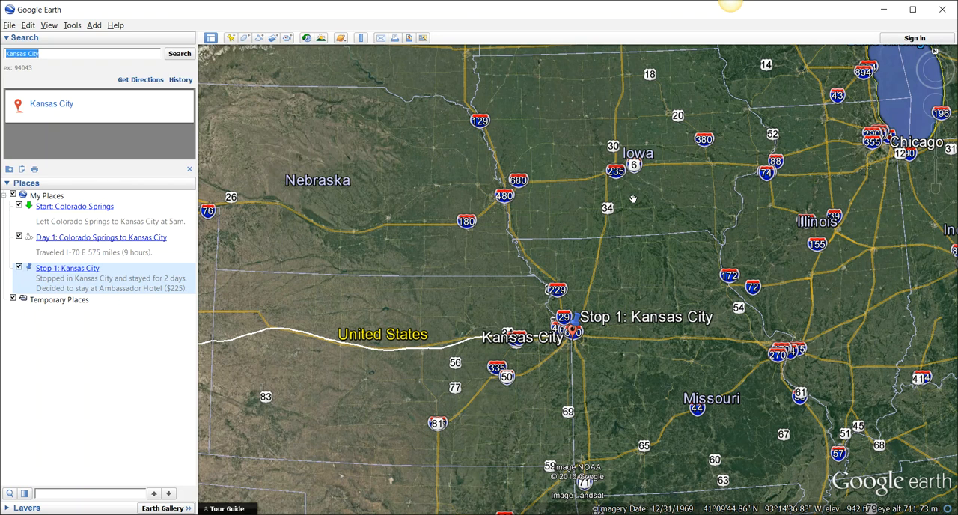
type("Kansas City")
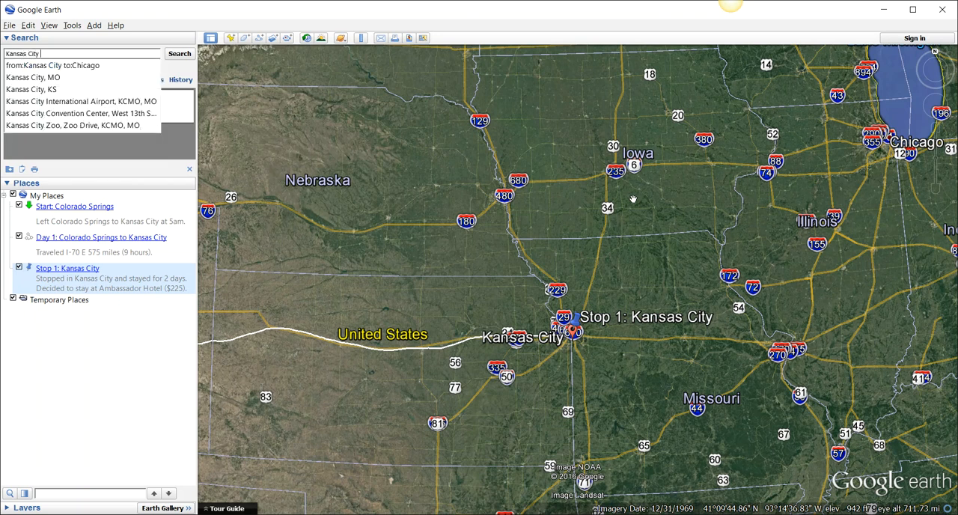
type(" Royals")
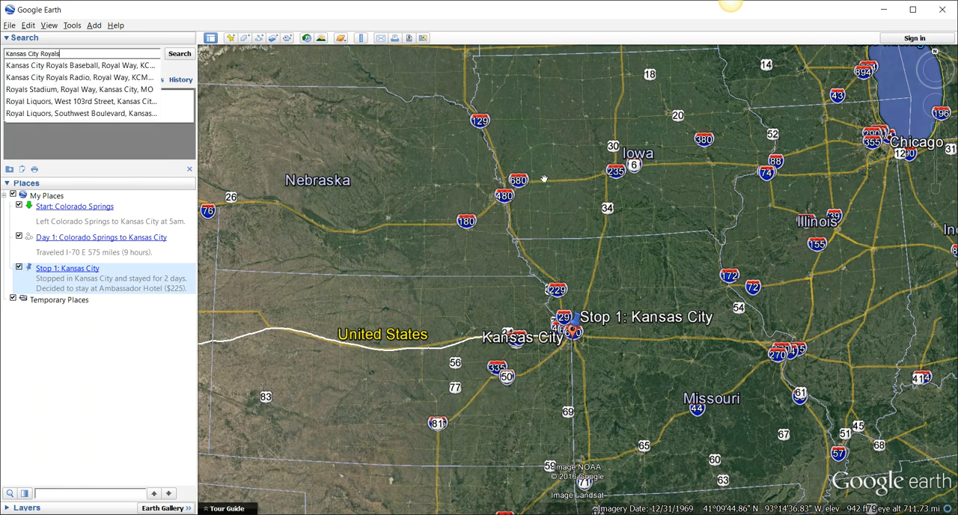
left_click(77, 66)
left_click(191, 58)
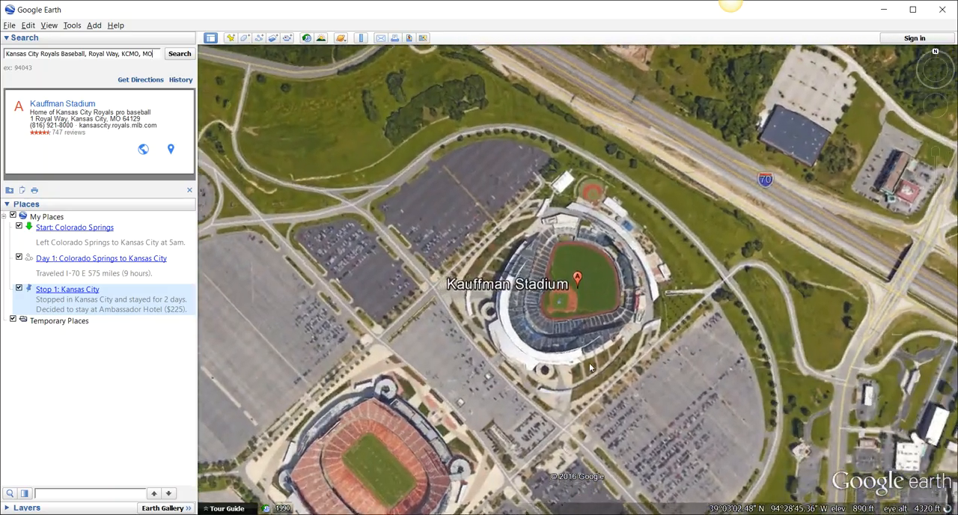
left_click_drag(596, 405, 410, 214)
scroll(641, 321, "up", 3)
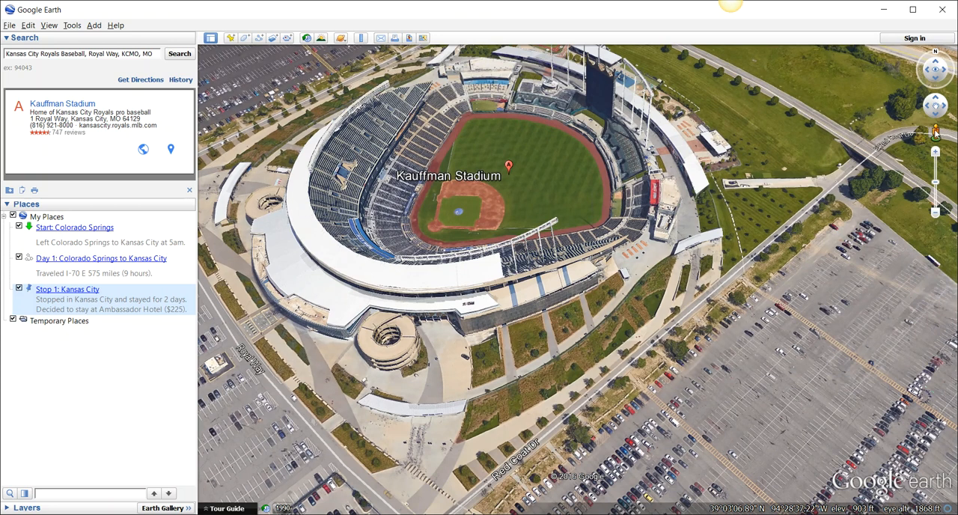
- Explore Red Coat Dr beside Kauffman Stadium in Street View, look around toward the stadium facade, and exit to the aerial map
left_click_drag(934, 133, 543, 399)
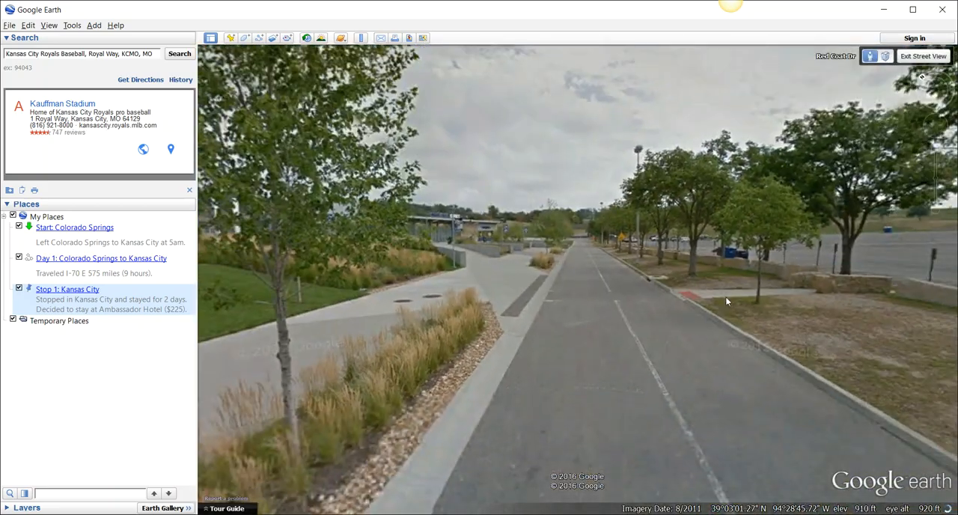
mouse_move(924, 97)
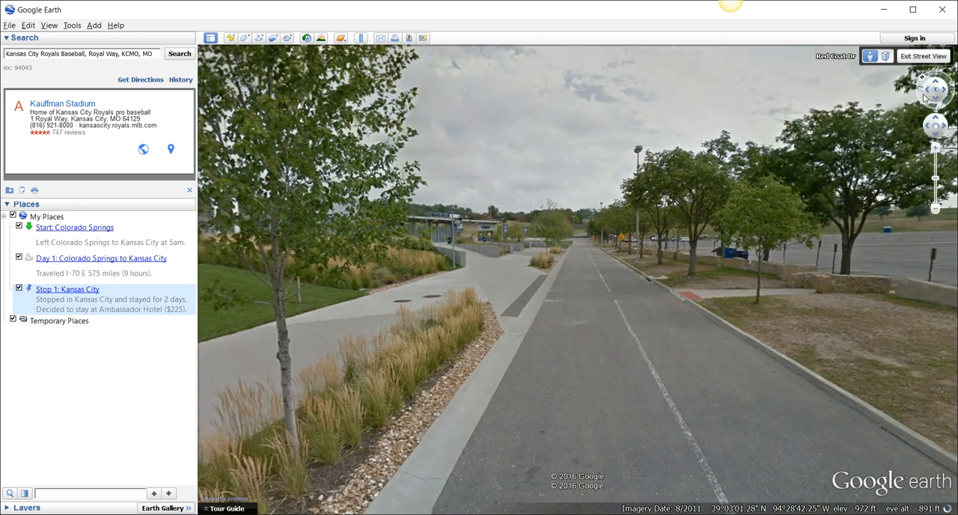
left_click_drag(926, 92, 926, 94)
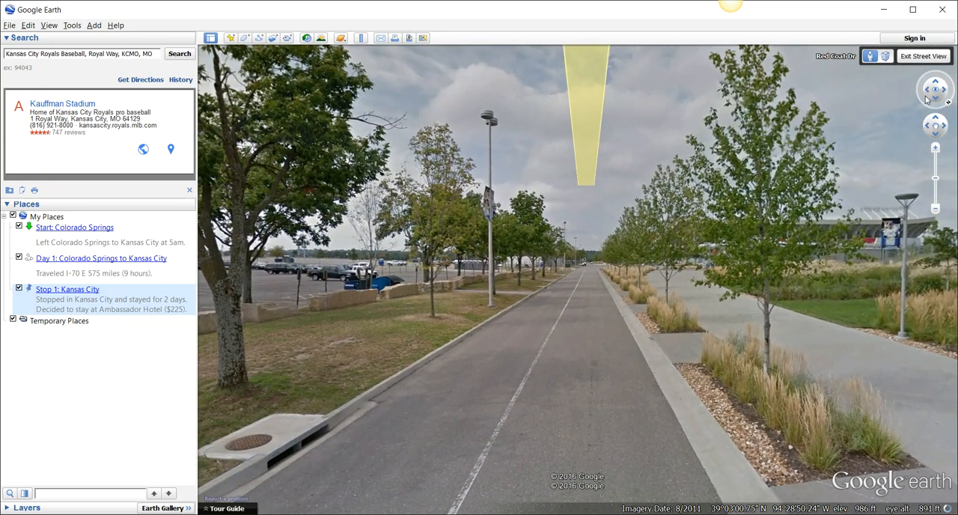
scroll(925, 101, "up", 1)
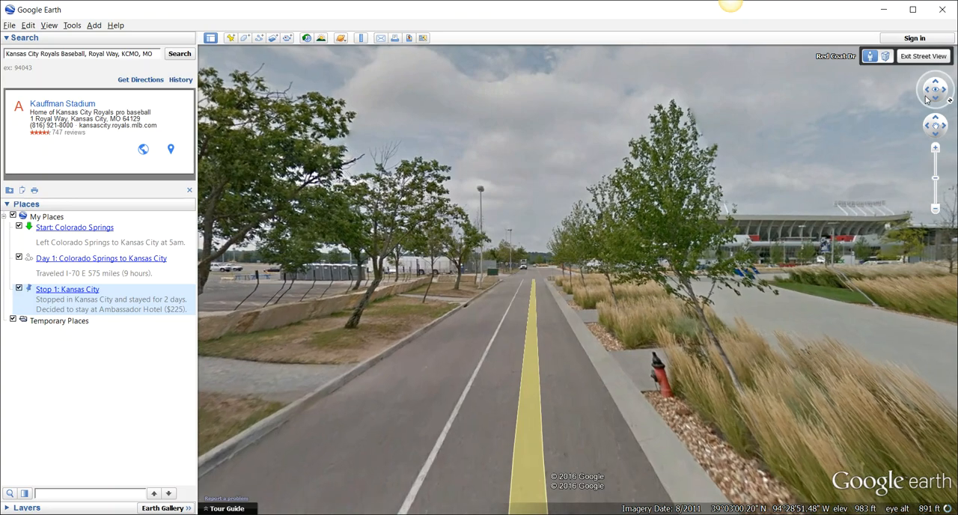
scroll(925, 100, "up", 2)
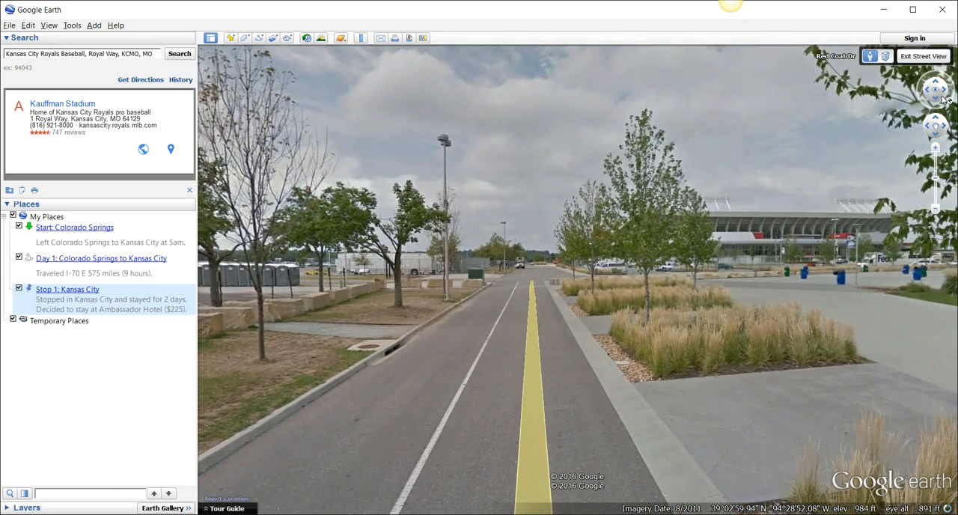
mouse_move(942, 89)
left_mouse_down()
mouse_move(944, 102)
mouse_move(945, 90)
left_mouse_up()
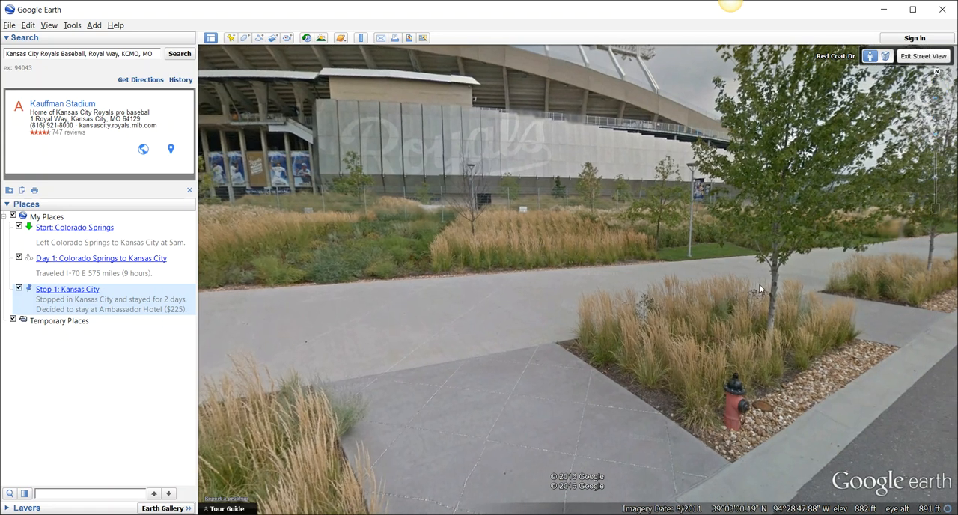
left_click(912, 58)
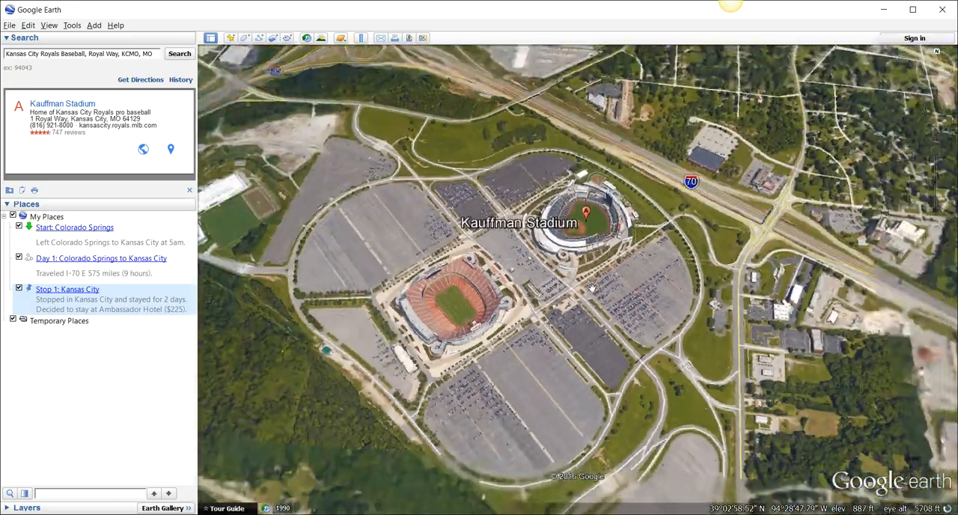
- Restore a north-up map view showing the whole route from Colorado Springs to Kansas City
scroll(592, 286, "down", 10)
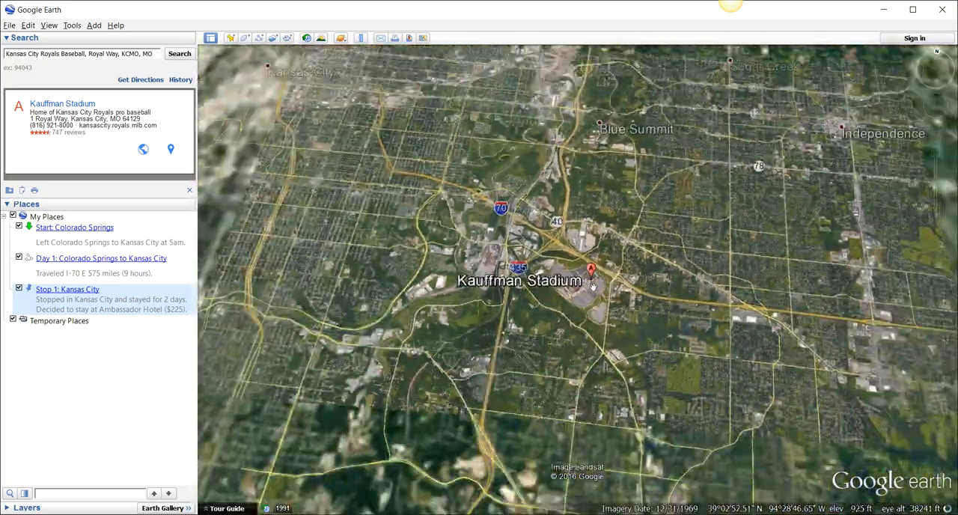
scroll(592, 285, "down", 10)
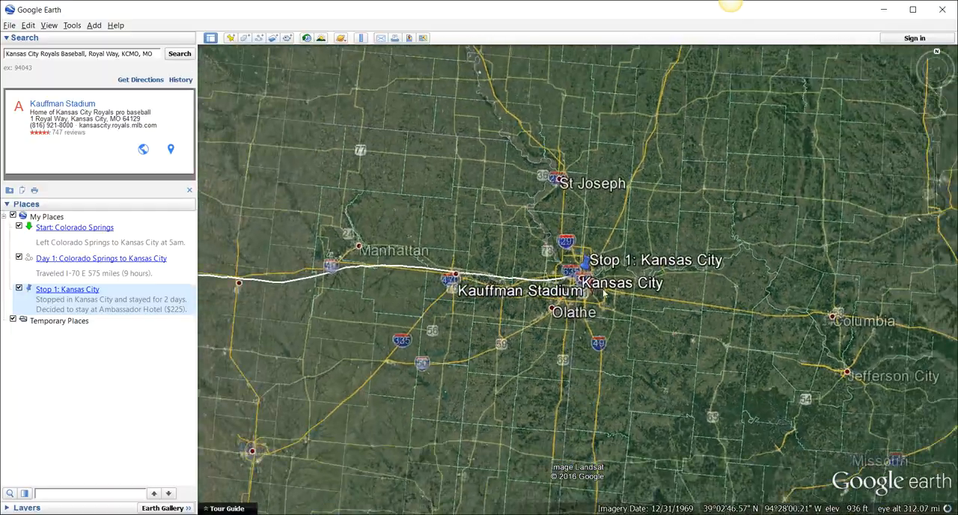
scroll(603, 292, "down", 3)
left_click_drag(619, 245, 747, 230)
scroll(747, 231, "down", 4)
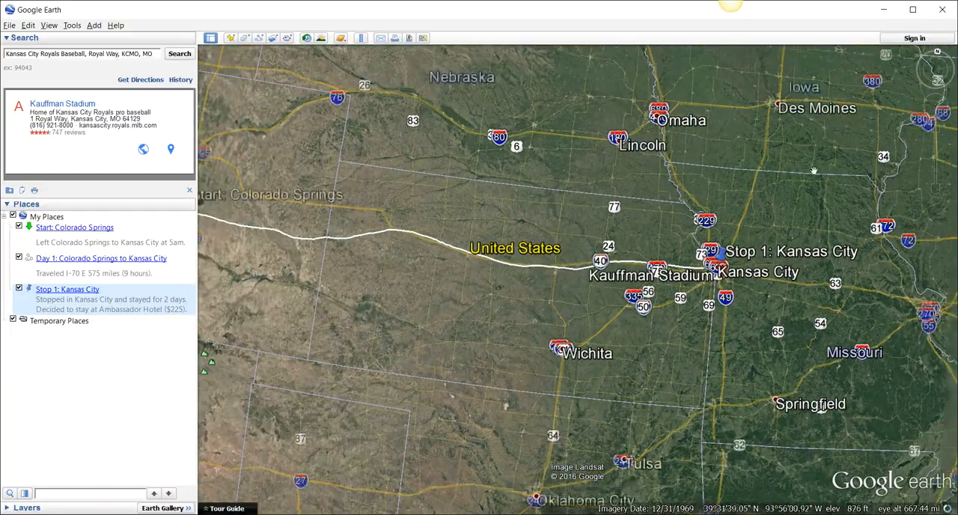
mouse_move(944, 90)
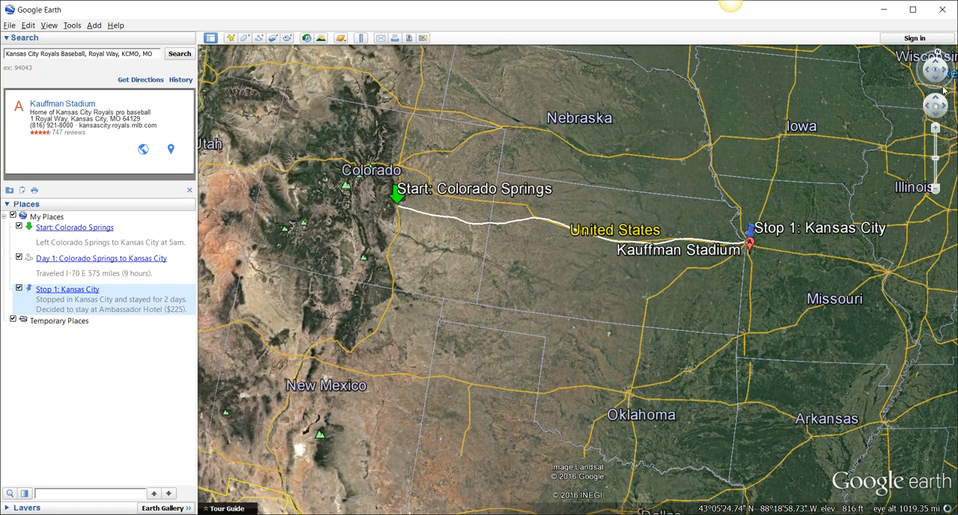
left_click(936, 52)
left_click_drag(818, 152, 817, 192)
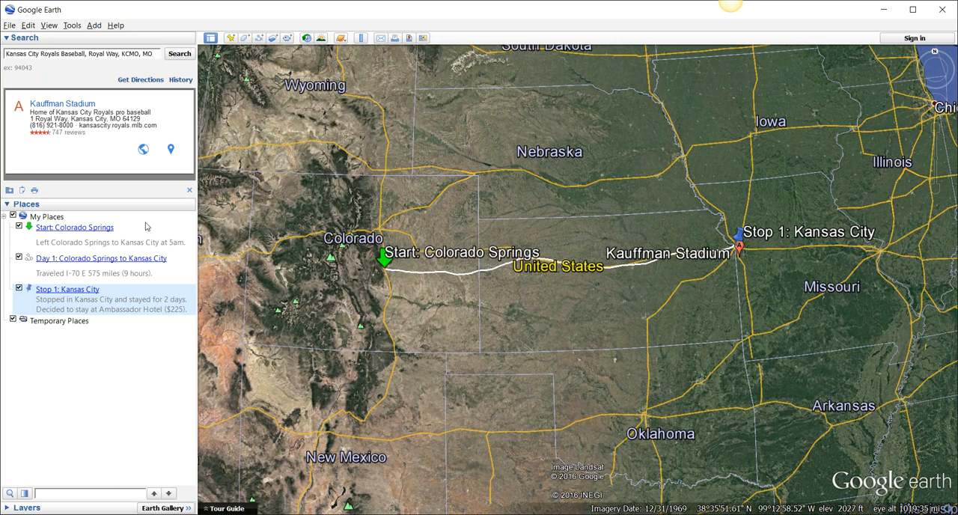
- Save the My Places folder to the Desktop as a KMZ file named Revolutionary Road Trip
right_click(50, 219)
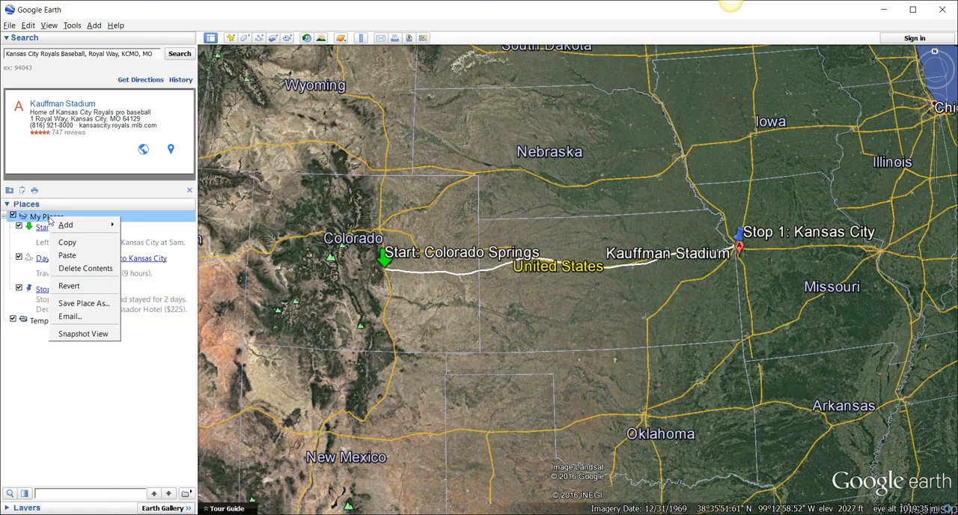
left_click(84, 303)
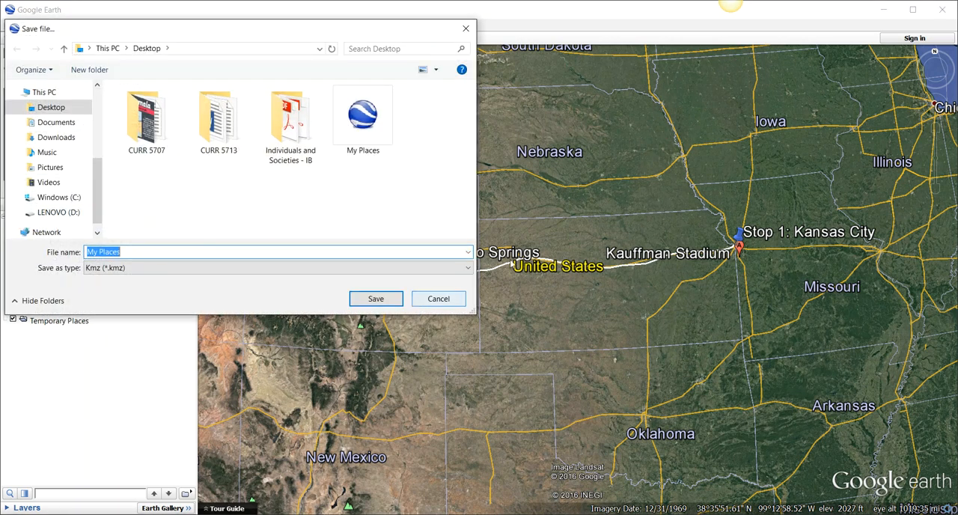
type("Revolutionary Roa")
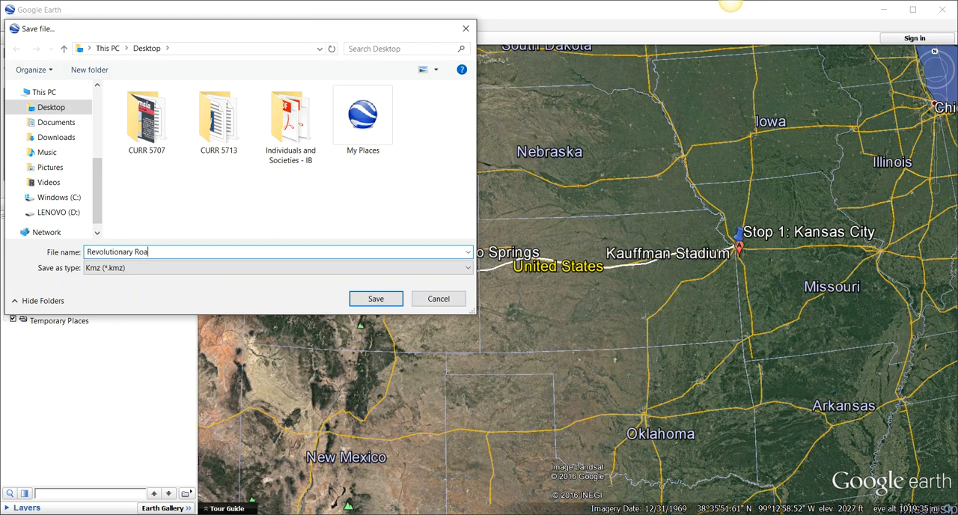
type("d Trip")
key("Return")
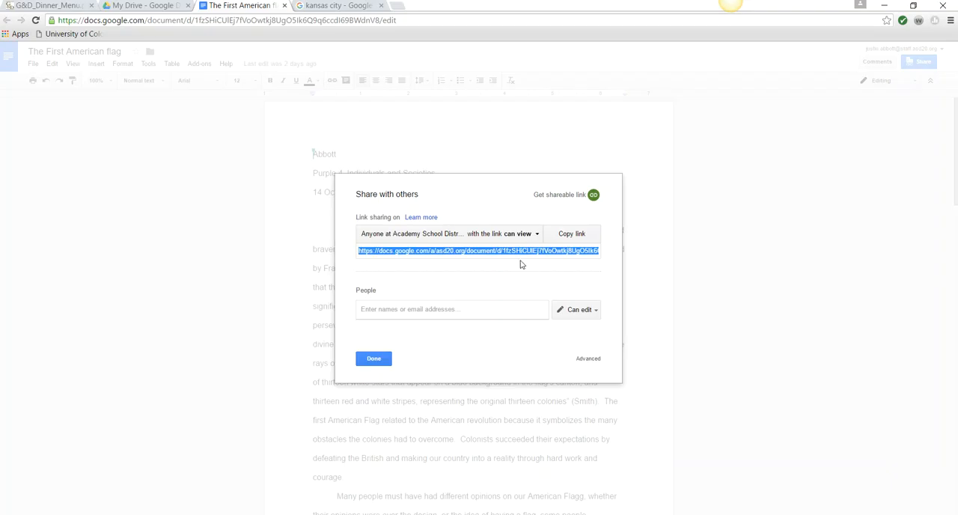
- Switch to the browser, close the document's sharing settings, and upload the Revolutionary Road Trip file from the Desktop to My Drive
left_click(384, 363)
left_click(173, 15)
left_click(423, 364)
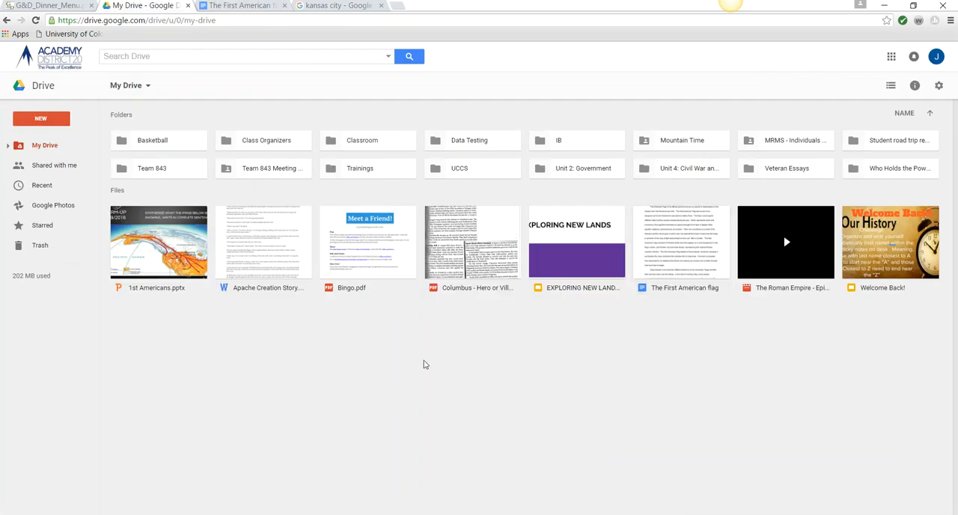
left_click(40, 118)
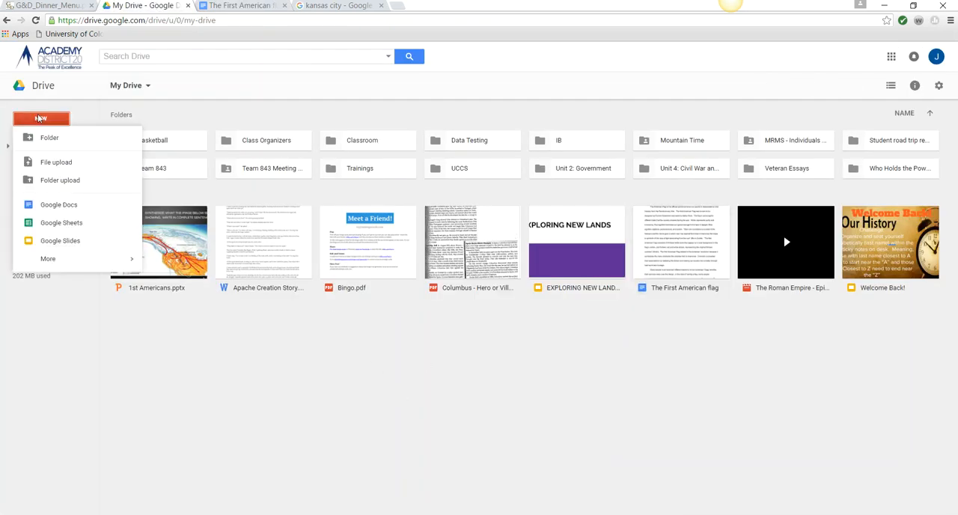
left_click(52, 164)
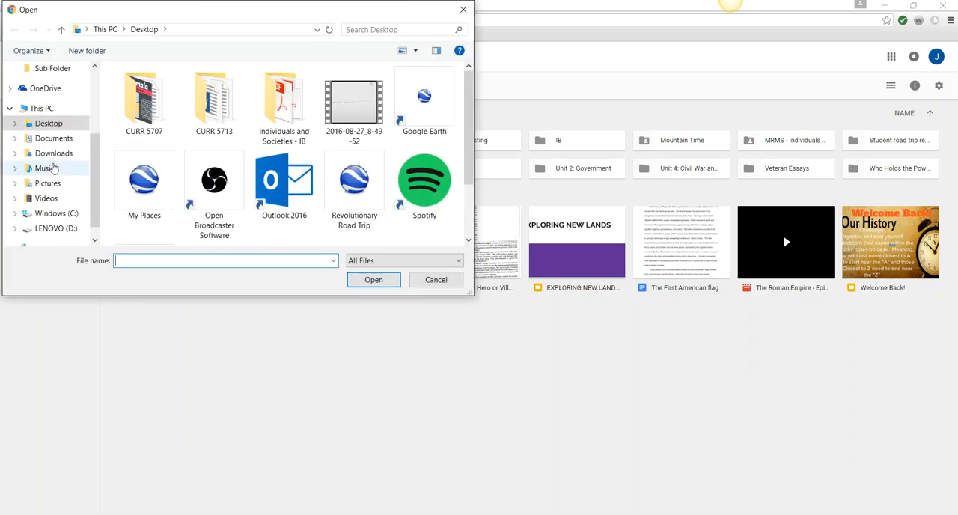
double_click(353, 183)
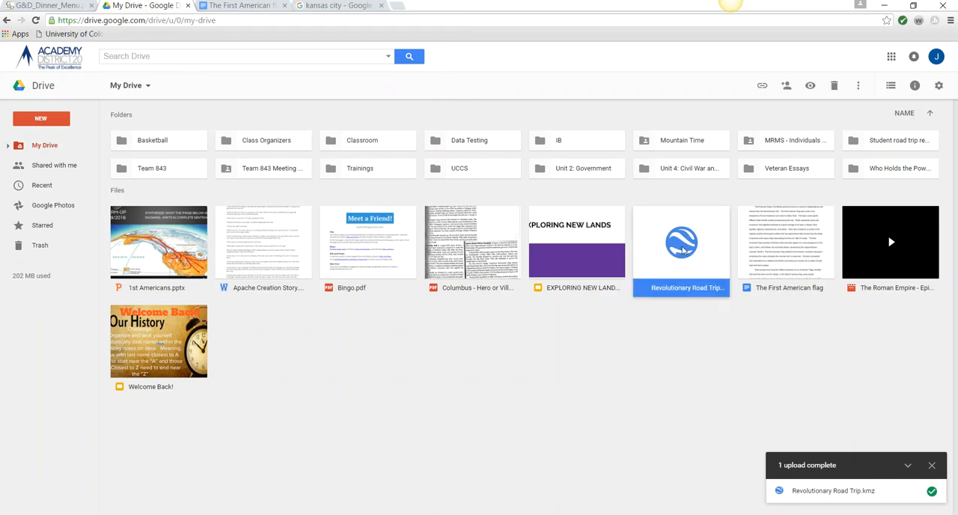
- Download Revolutionary Road Trip.kmz from Google Drive and open the downloaded copy in Google Earth
double_click(682, 251)
left_click(441, 241)
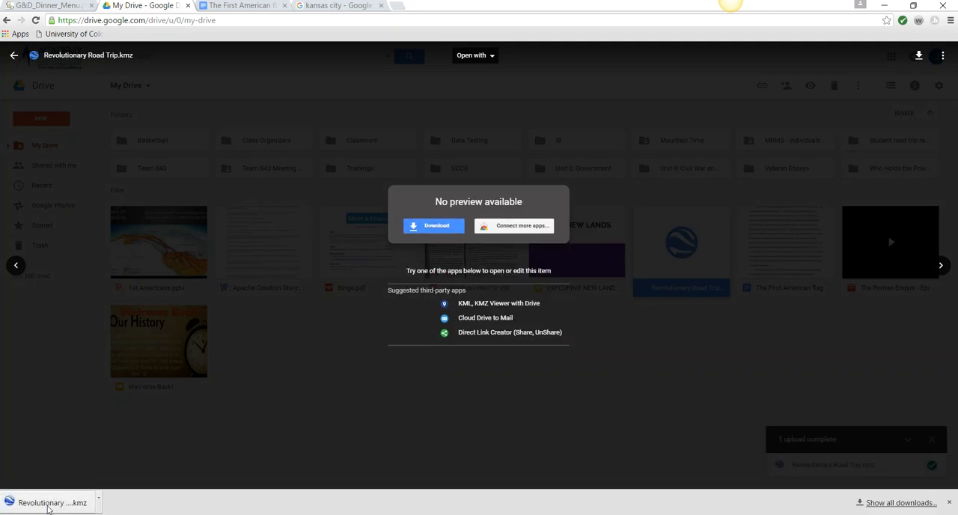
left_click(36, 504)
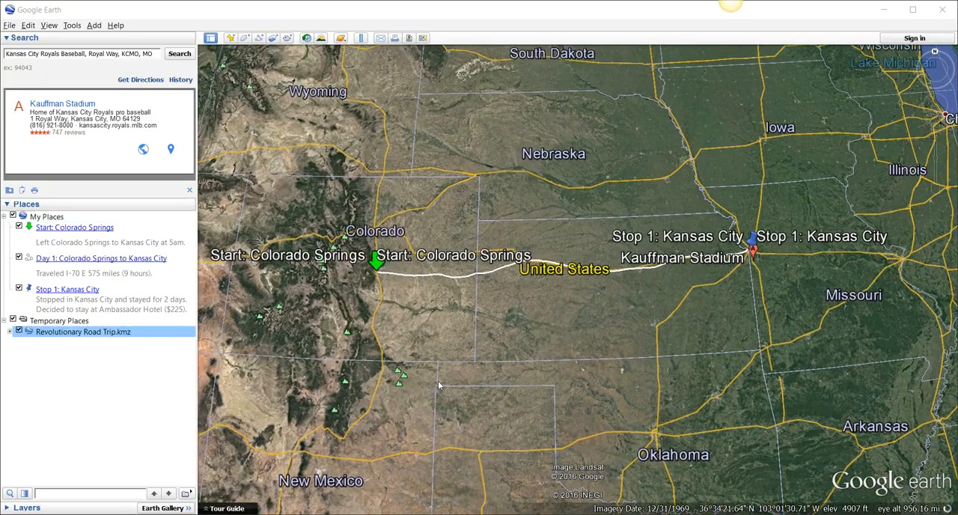
- Examine the loaded road trip on the globe at the scale of North America
scroll(571, 337, "down", 10)
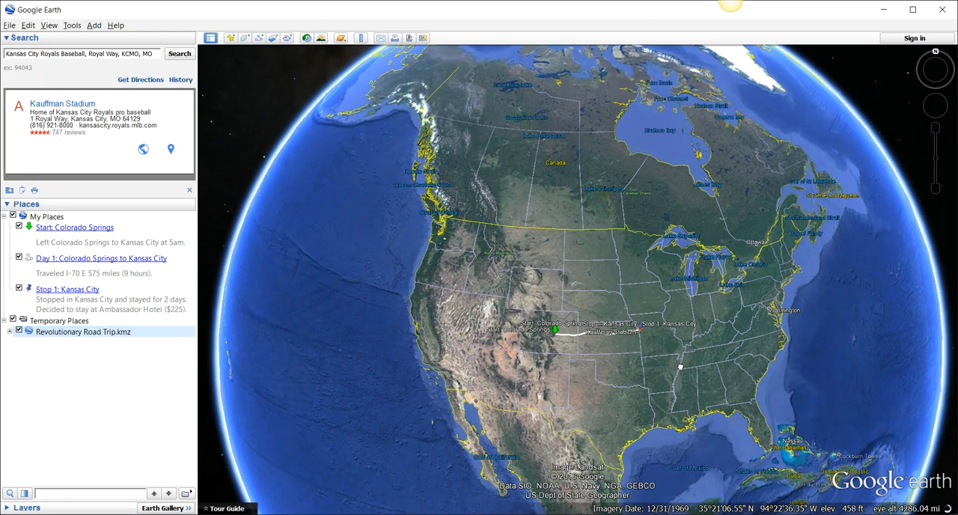
left_click_drag(683, 368, 670, 353)
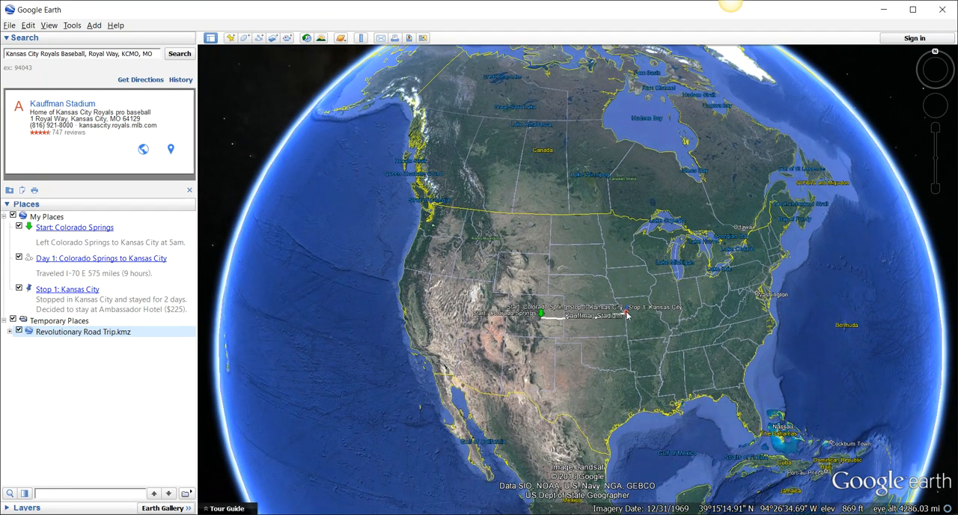
scroll(606, 329, "up", 3)
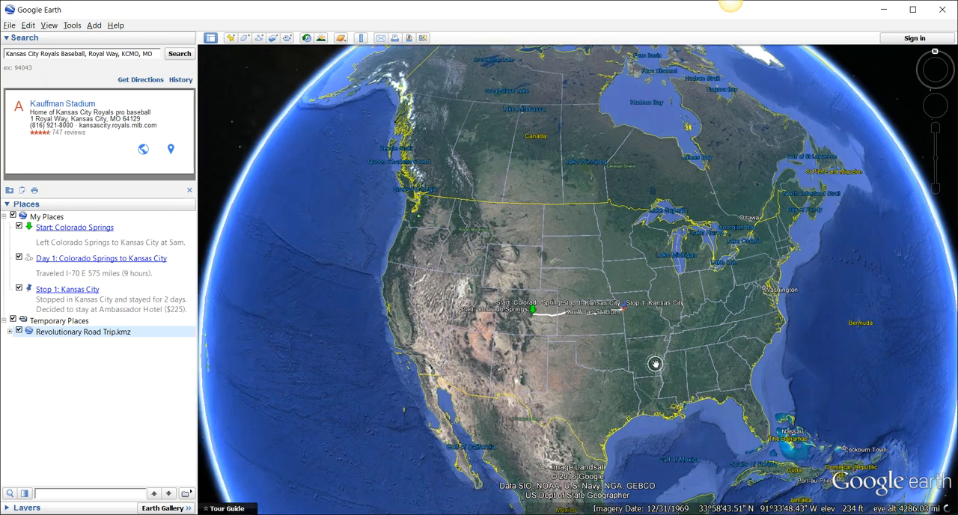